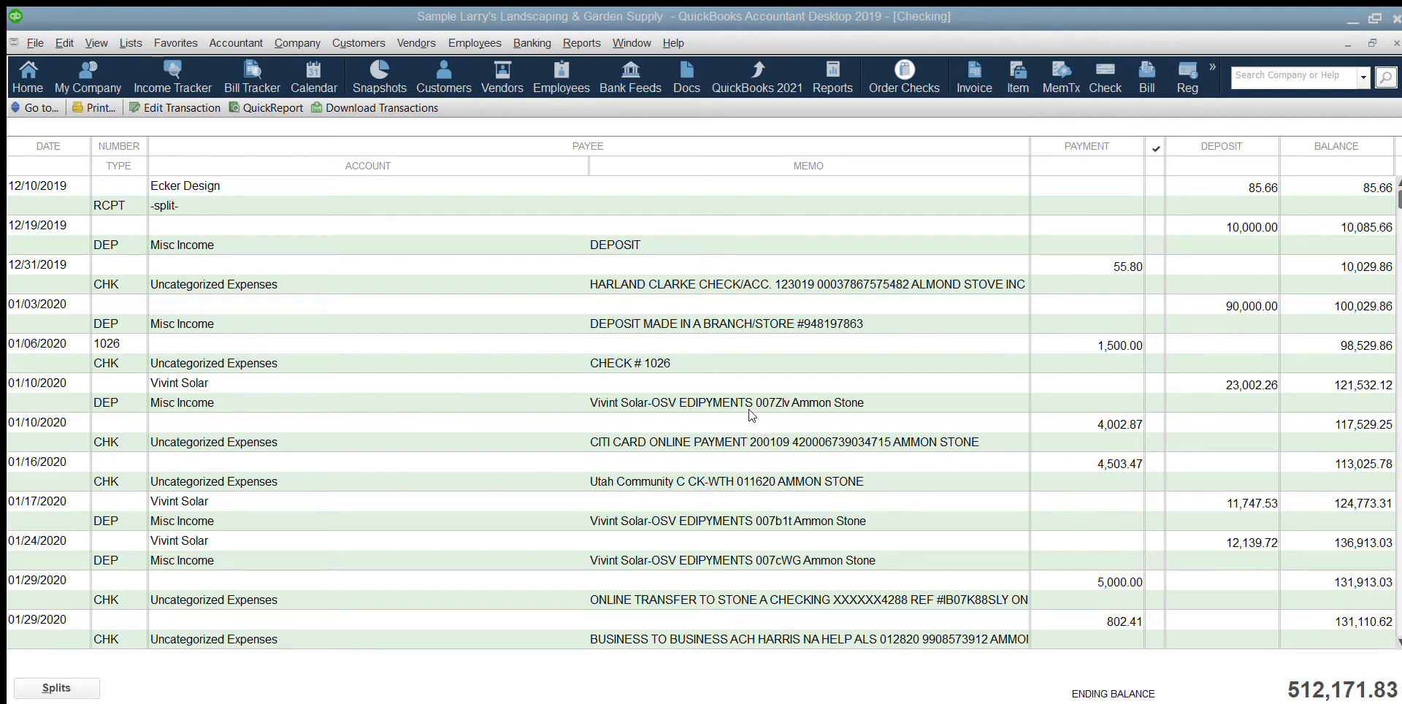
Open the Checking reconciliation for 11/30/2020, hide transactions after the statement's end date, and mark all listed transactions as cleared.
{"action": "left_click", "coordinate": [665, 292]}
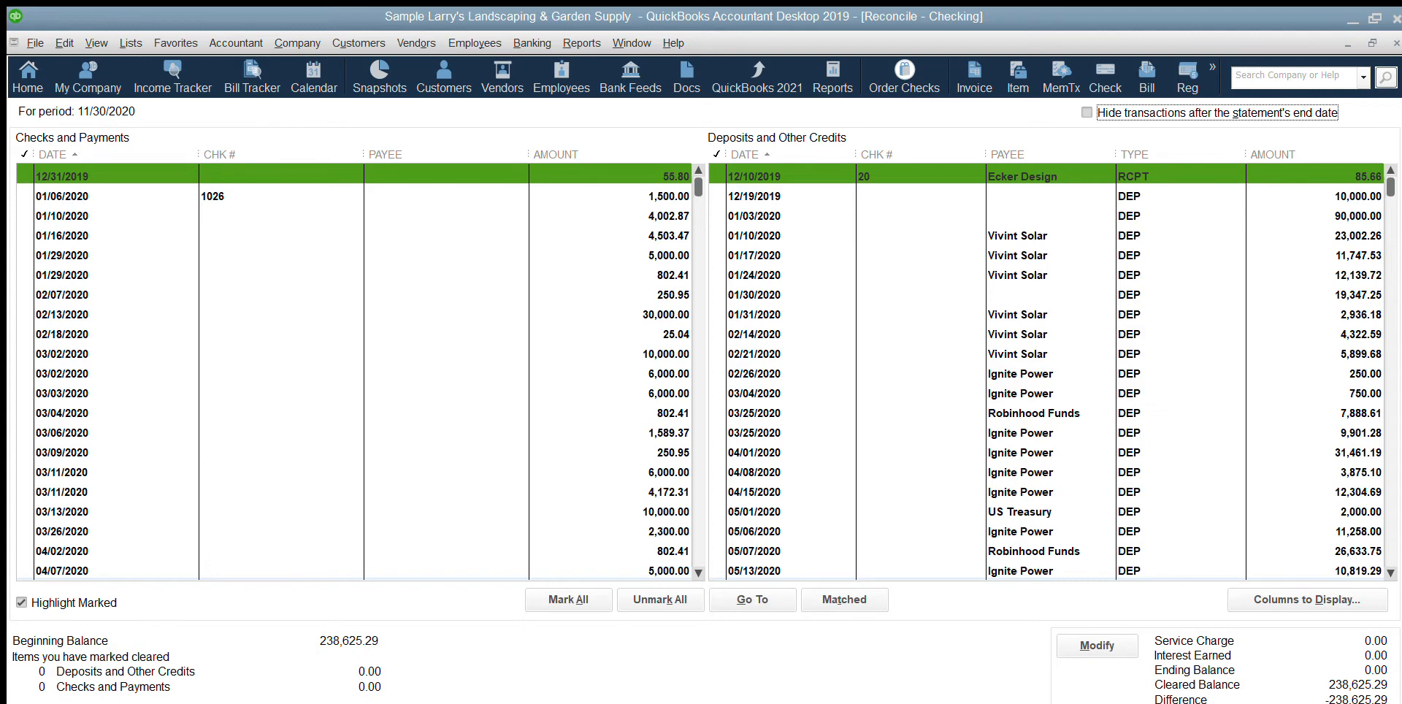
{"action": "left_click", "coordinate": [694, 154]}
{"action": "key", "text": "alt+s"}
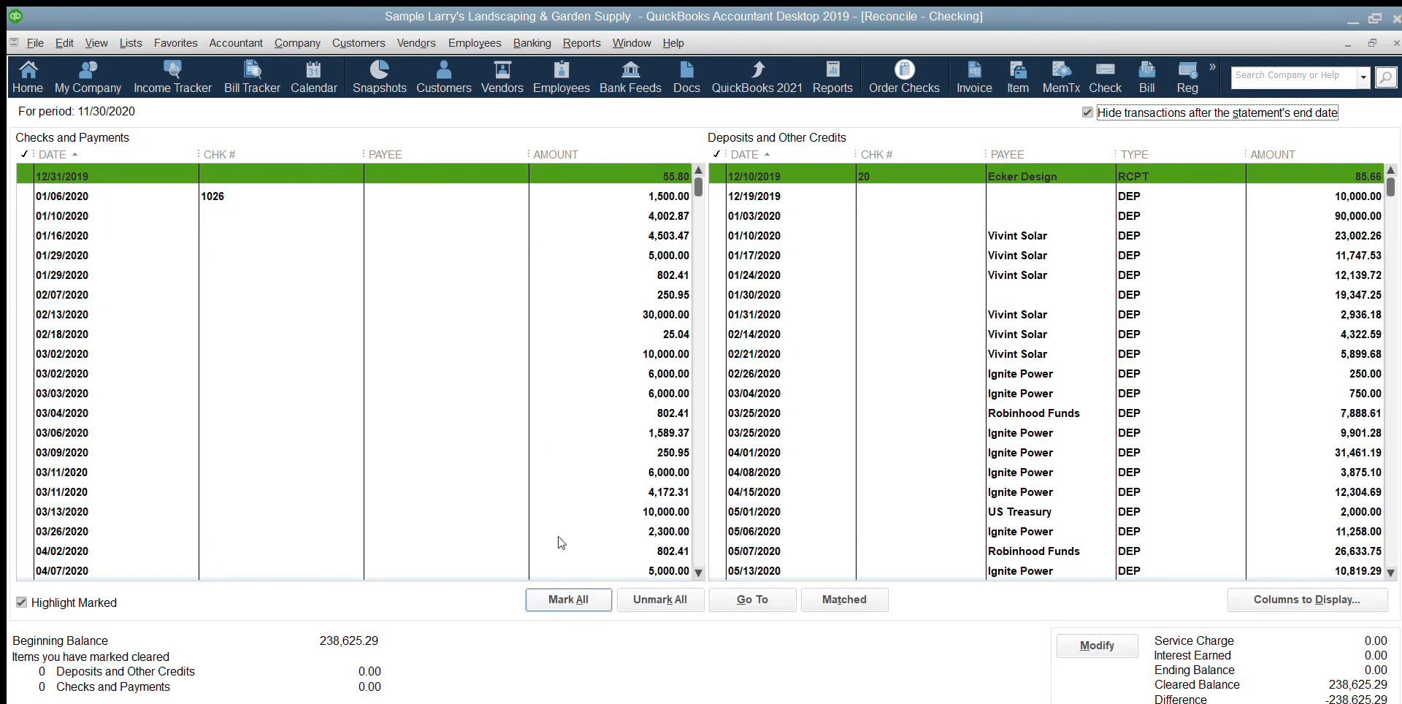
{"action": "left_click", "coordinate": [568, 599]}
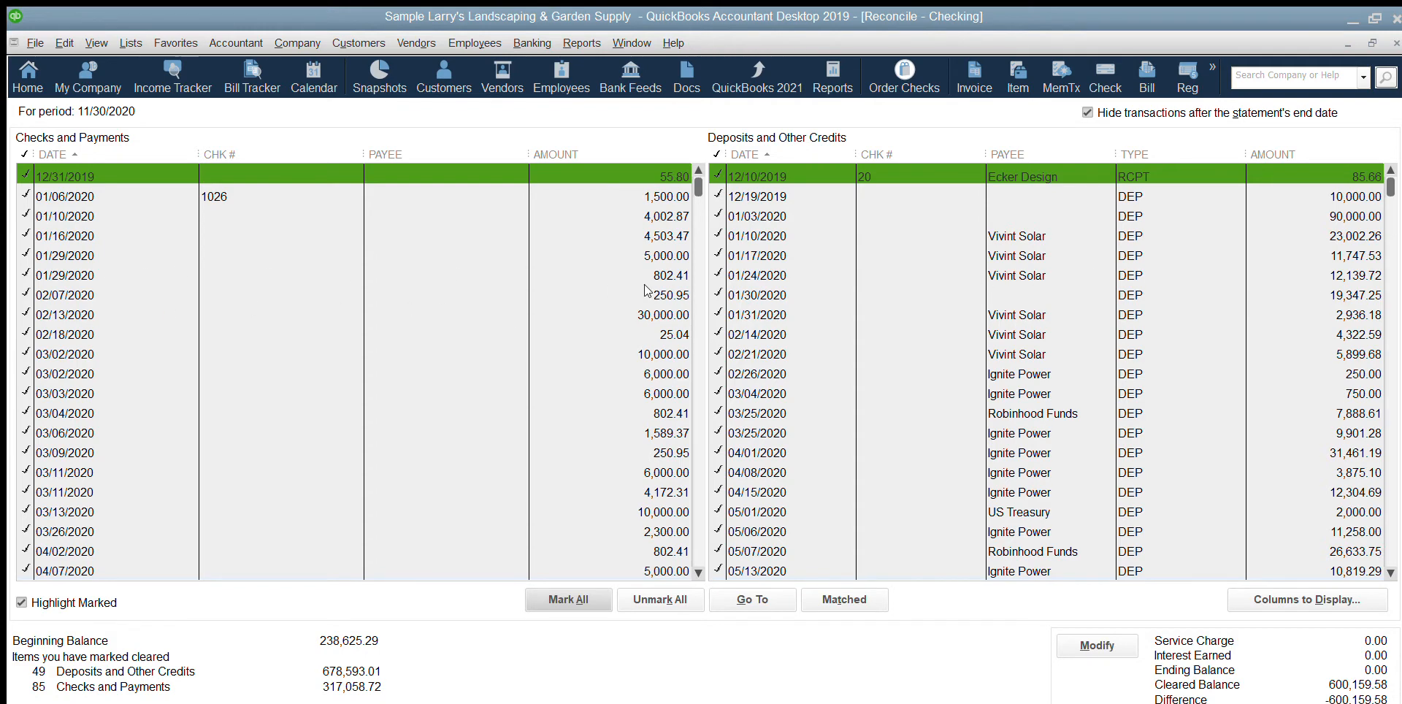
Unmark the deposits of 01/24/2020 from Vivint Solar, 08/27/2020 from Nomo Pros and 08/31/2020 from Switch to Solar.
{"action": "left_click", "coordinate": [1030, 275]}
{"action": "scroll", "coordinate": [1035, 221], "scroll_direction": "down", "scroll_amount": 9}
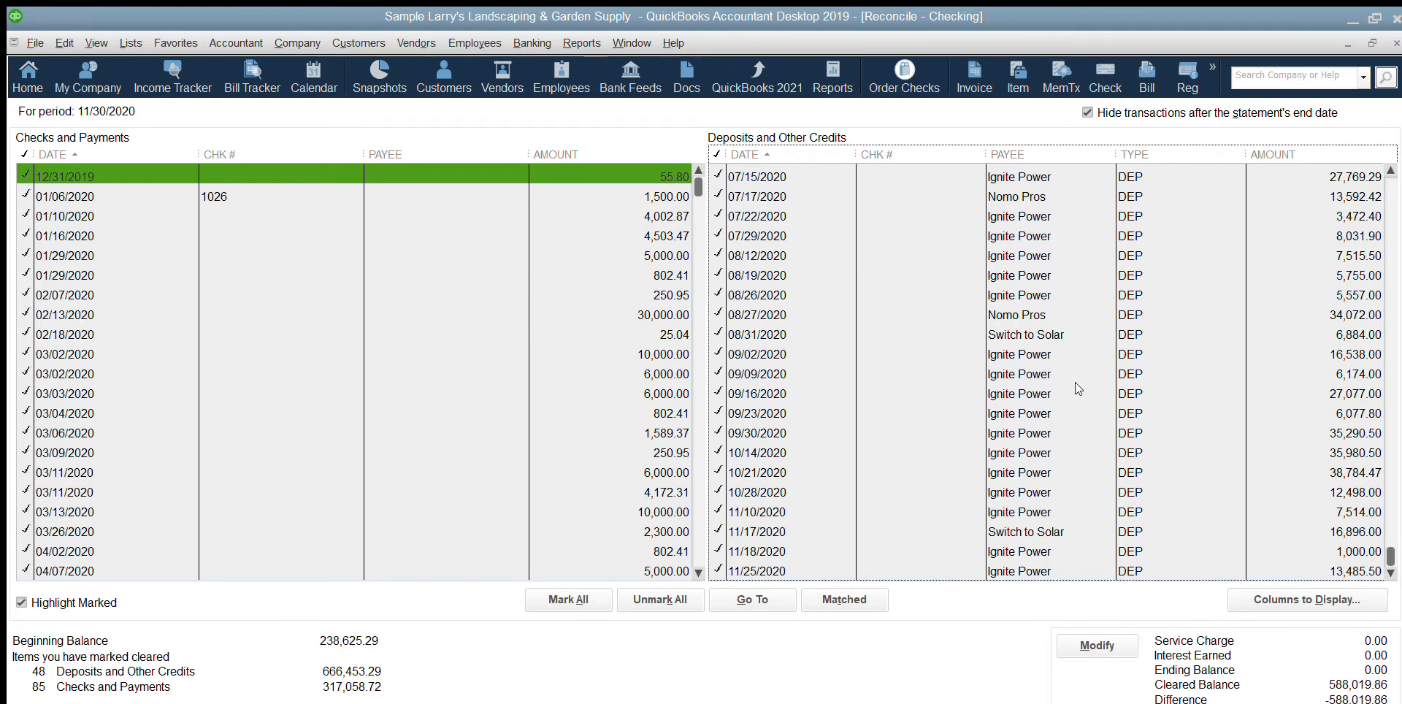
{"action": "double_click", "coordinate": [1334, 313]}
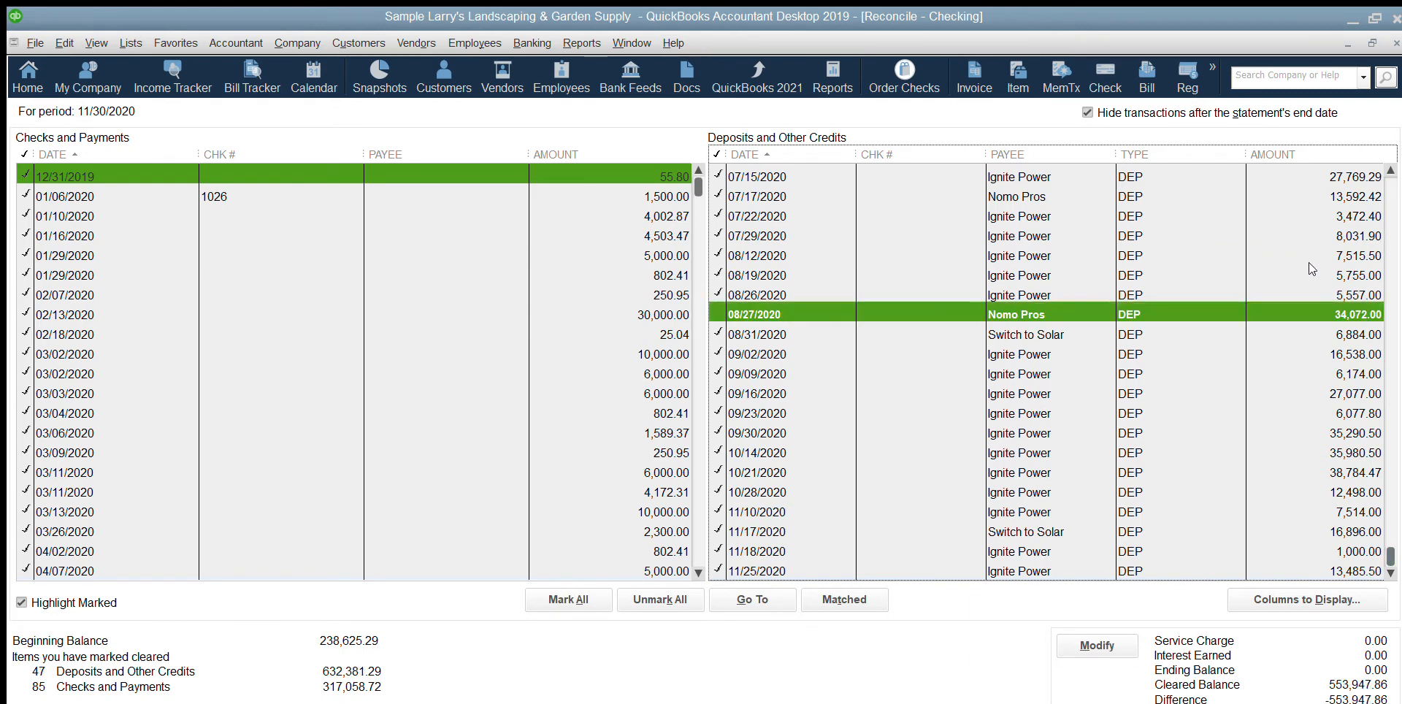
{"action": "key", "text": "Down"}
{"action": "key", "text": "space"}
{"action": "key", "text": "Up"}
{"action": "key", "text": "space"}
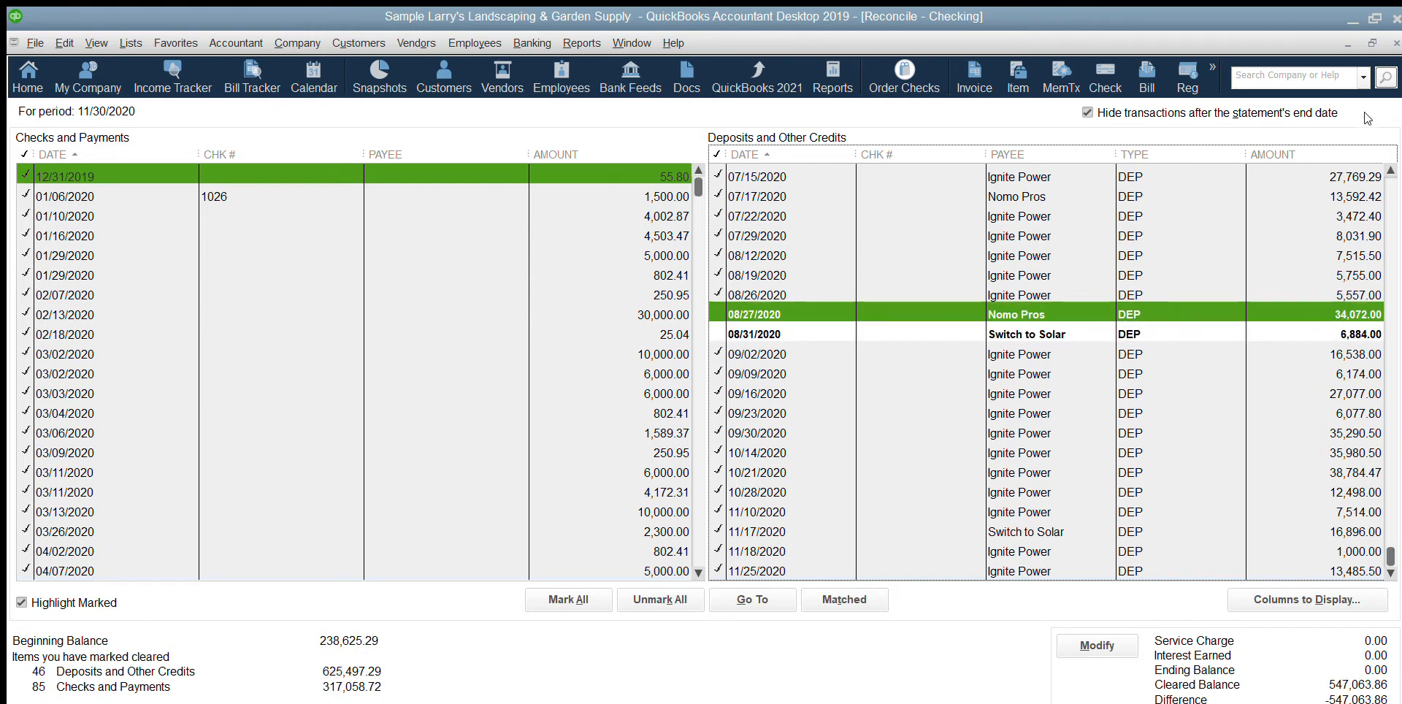
Sort both transaction lists by amount and mark the unchecked Nomo Pros, Vivint Solar and Switch to Solar deposits as cleared again.
{"action": "left_click", "coordinate": [1355, 153]}
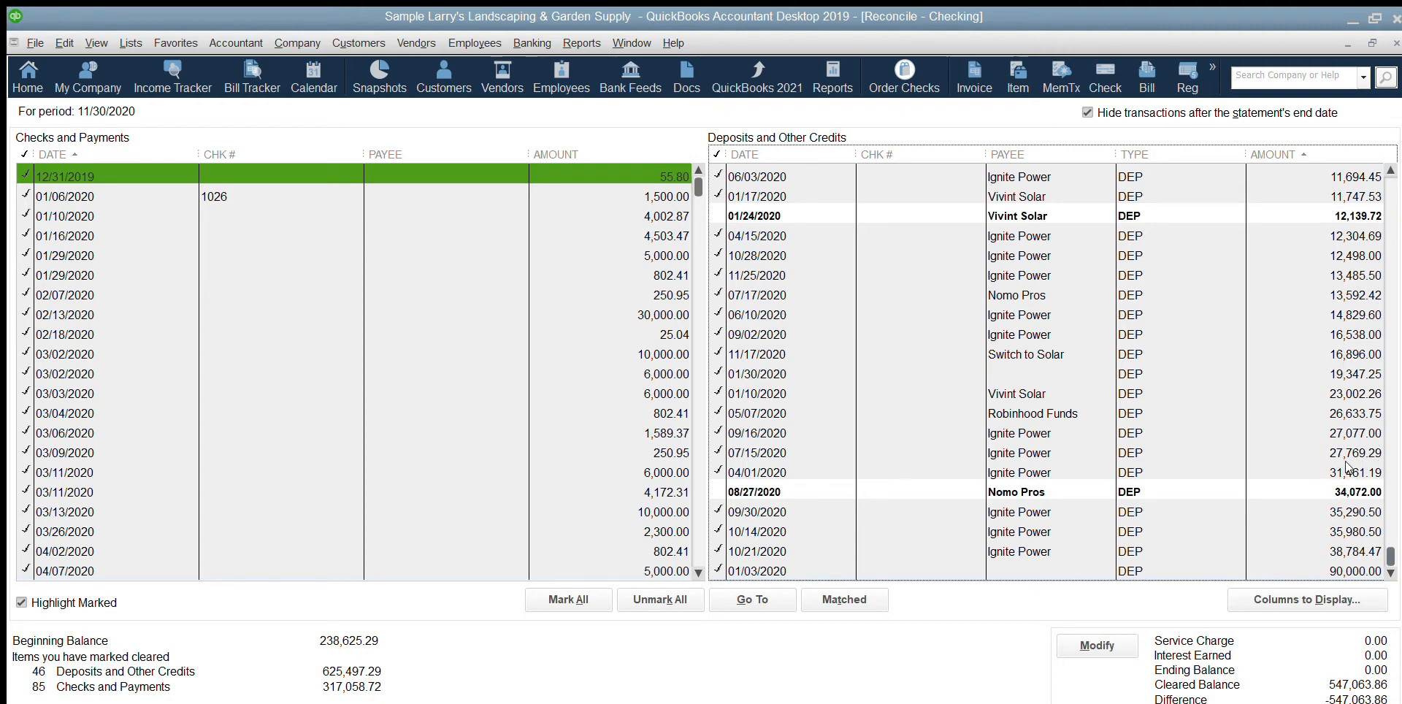
{"action": "key", "text": "space"}
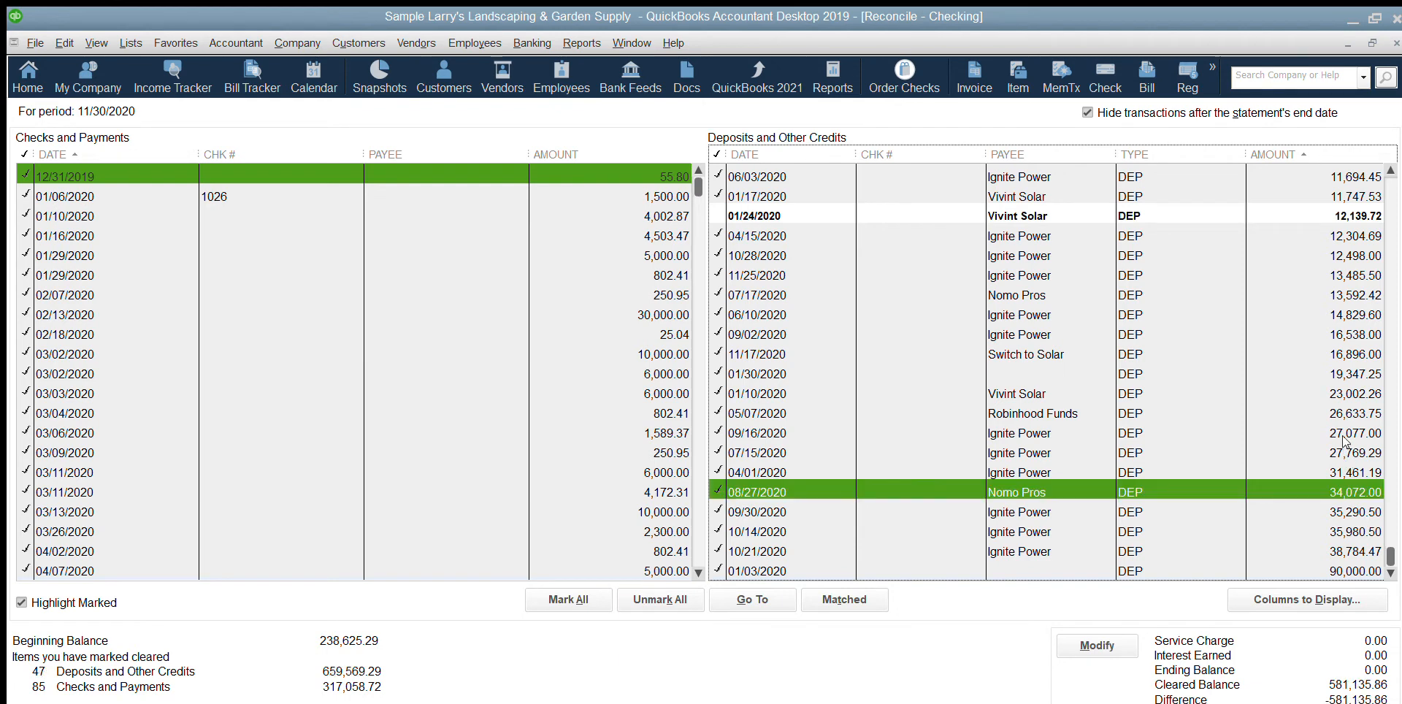
{"action": "key", "text": "space"}
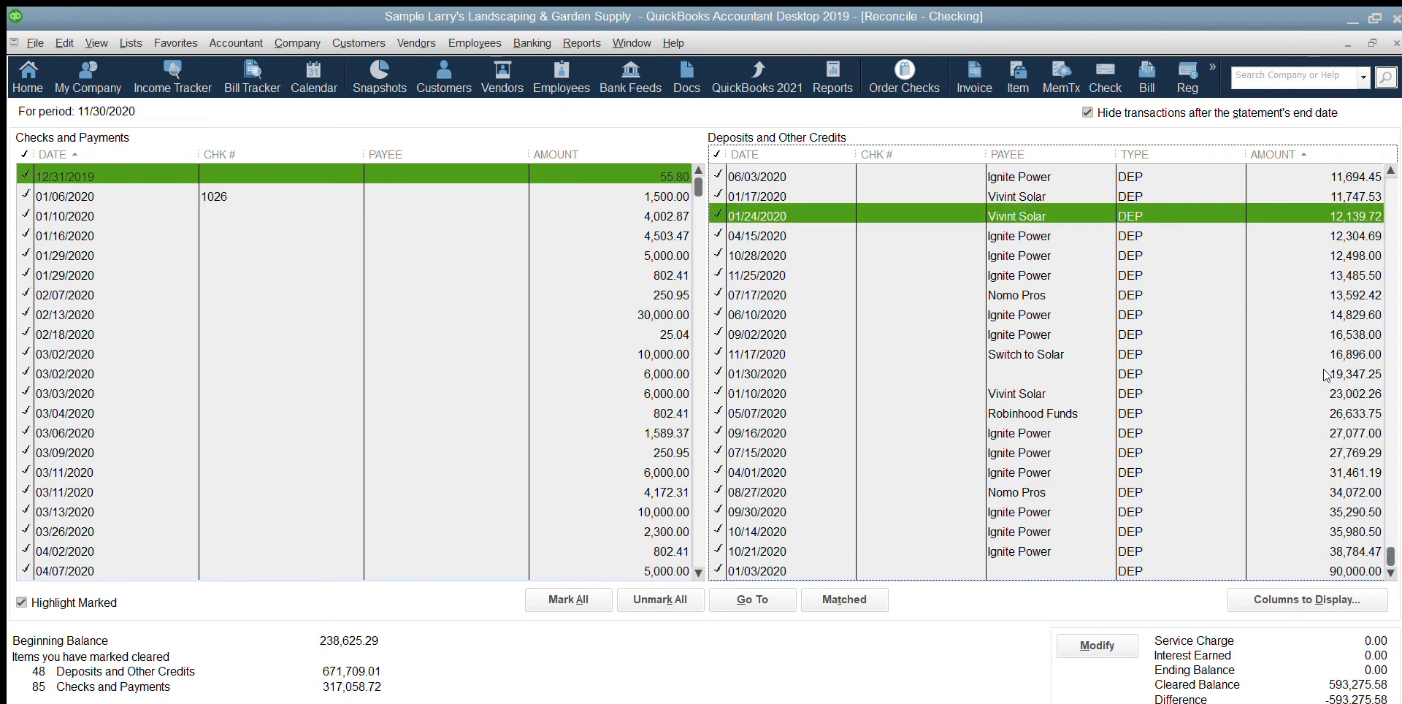
{"action": "scroll", "coordinate": [1350, 358], "scroll_direction": "up", "scroll_amount": 9}
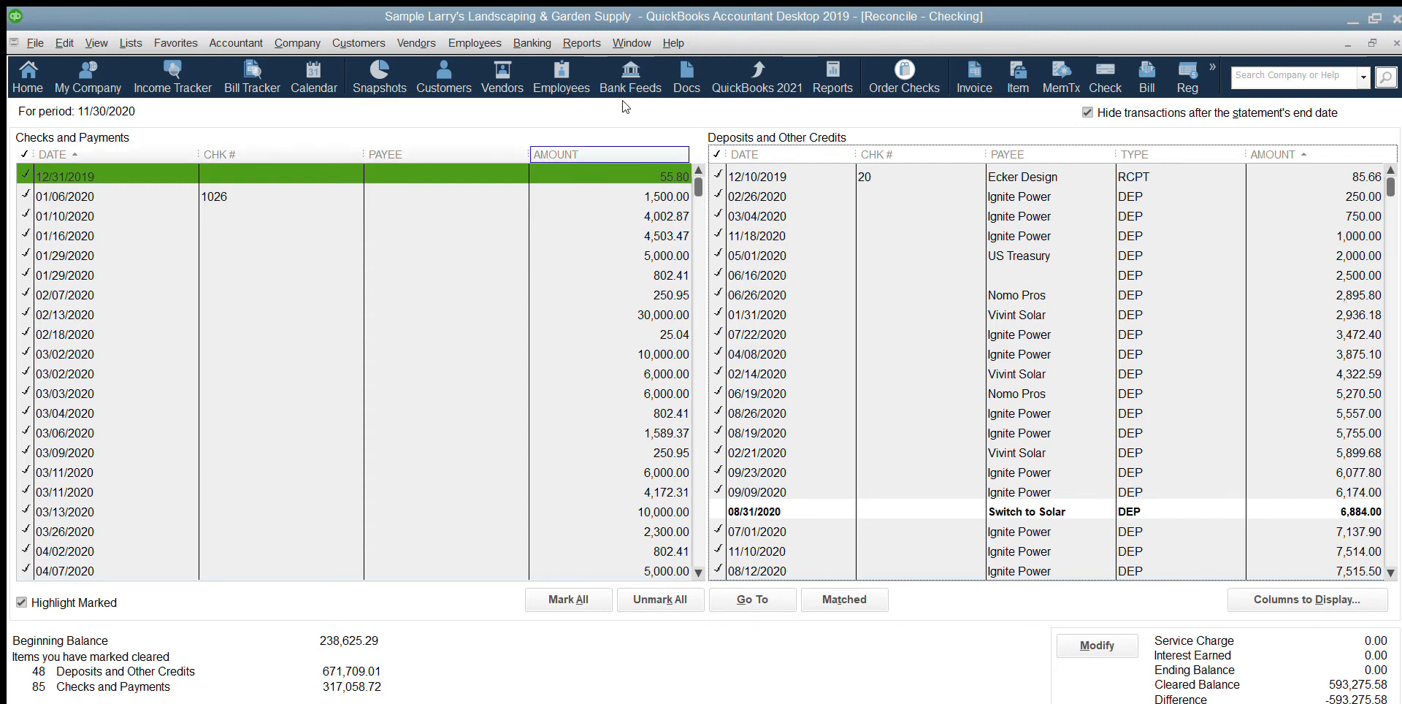
{"action": "left_click", "coordinate": [614, 154]}
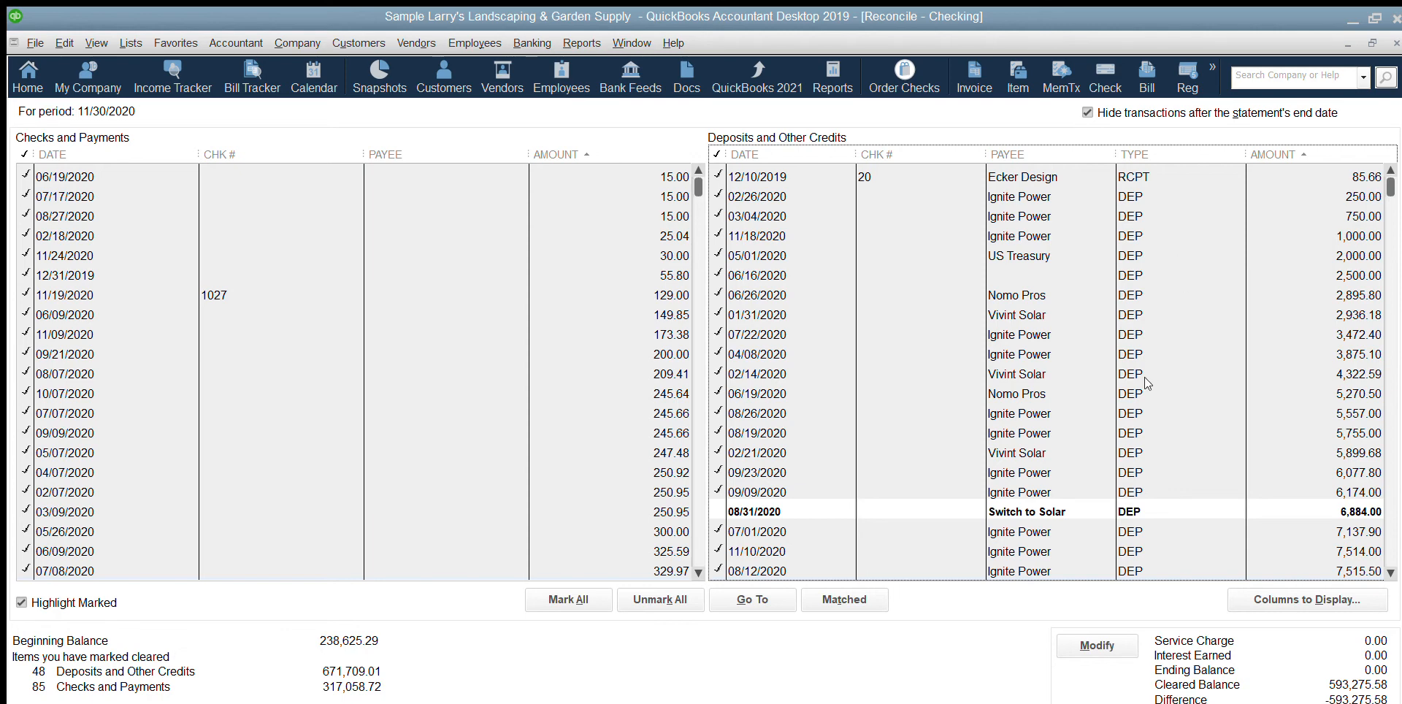
{"action": "key", "text": "space"}
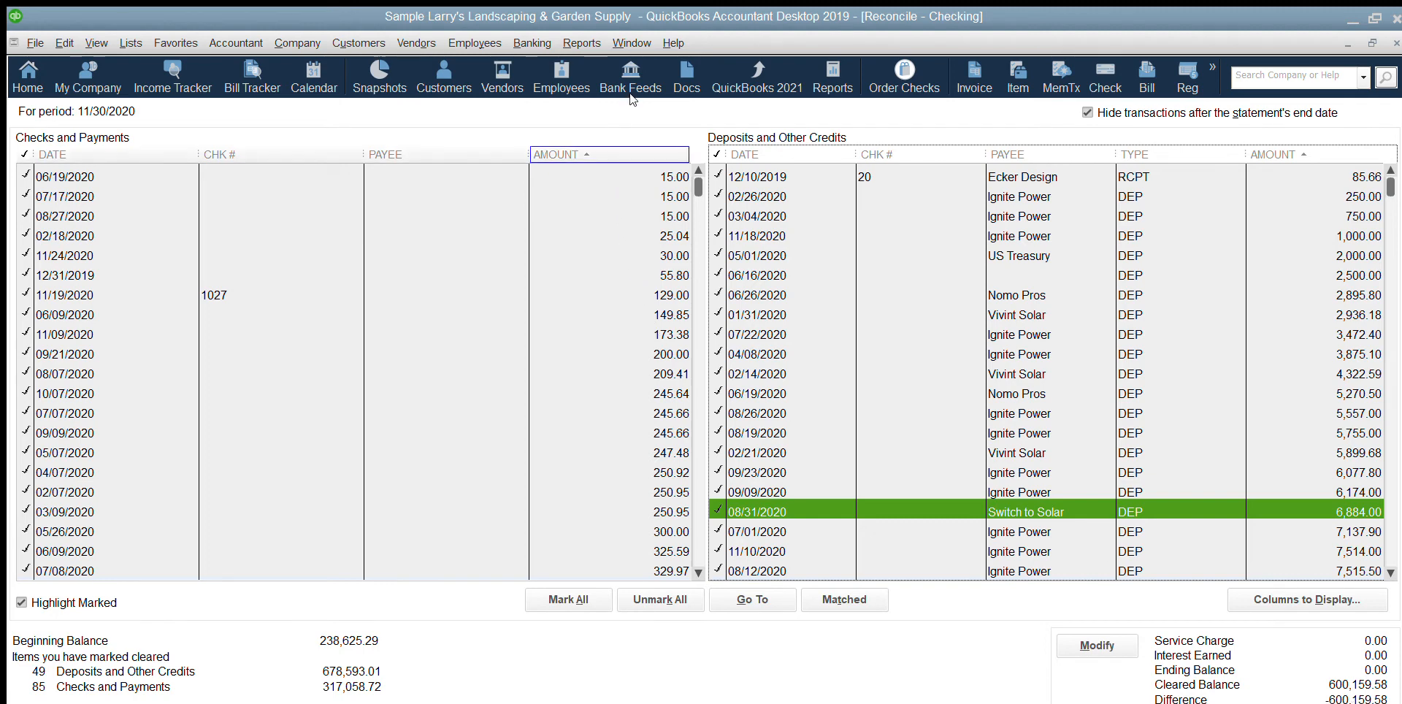
Unmark the 07/07/2020 and 09/09/2020 payments of 245.66, mark both again, and look through the remaining payments.
{"action": "left_click", "coordinate": [628, 315]}
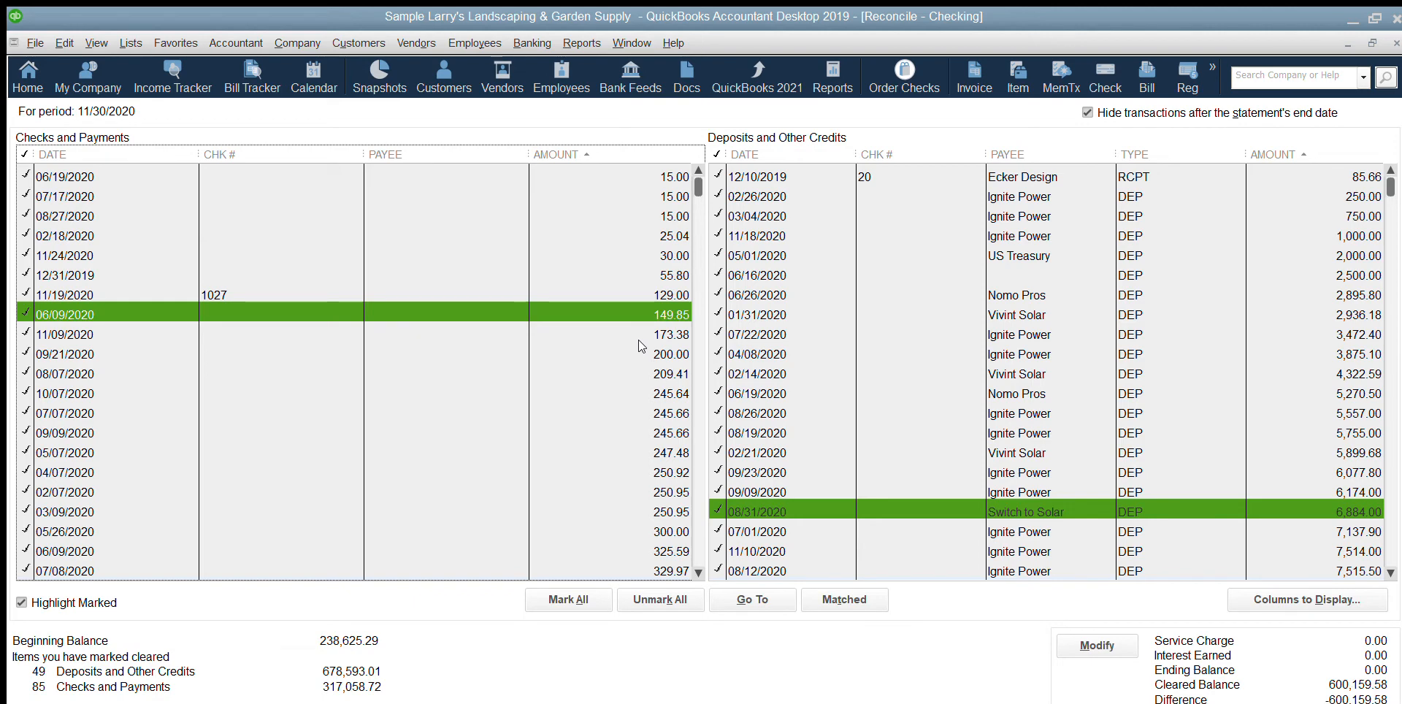
{"action": "left_click", "coordinate": [655, 413]}
{"action": "left_click", "coordinate": [665, 433]}
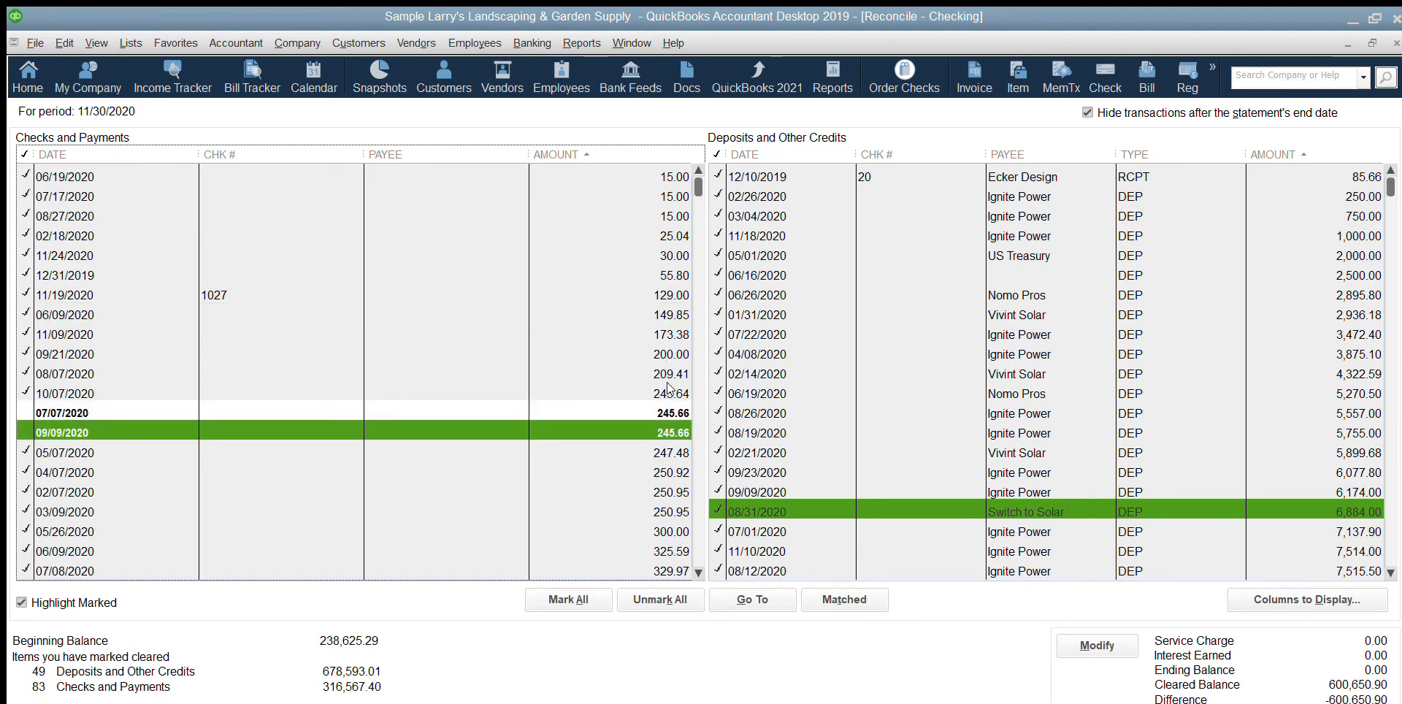
{"action": "left_click", "coordinate": [675, 414]}
{"action": "left_click", "coordinate": [677, 433]}
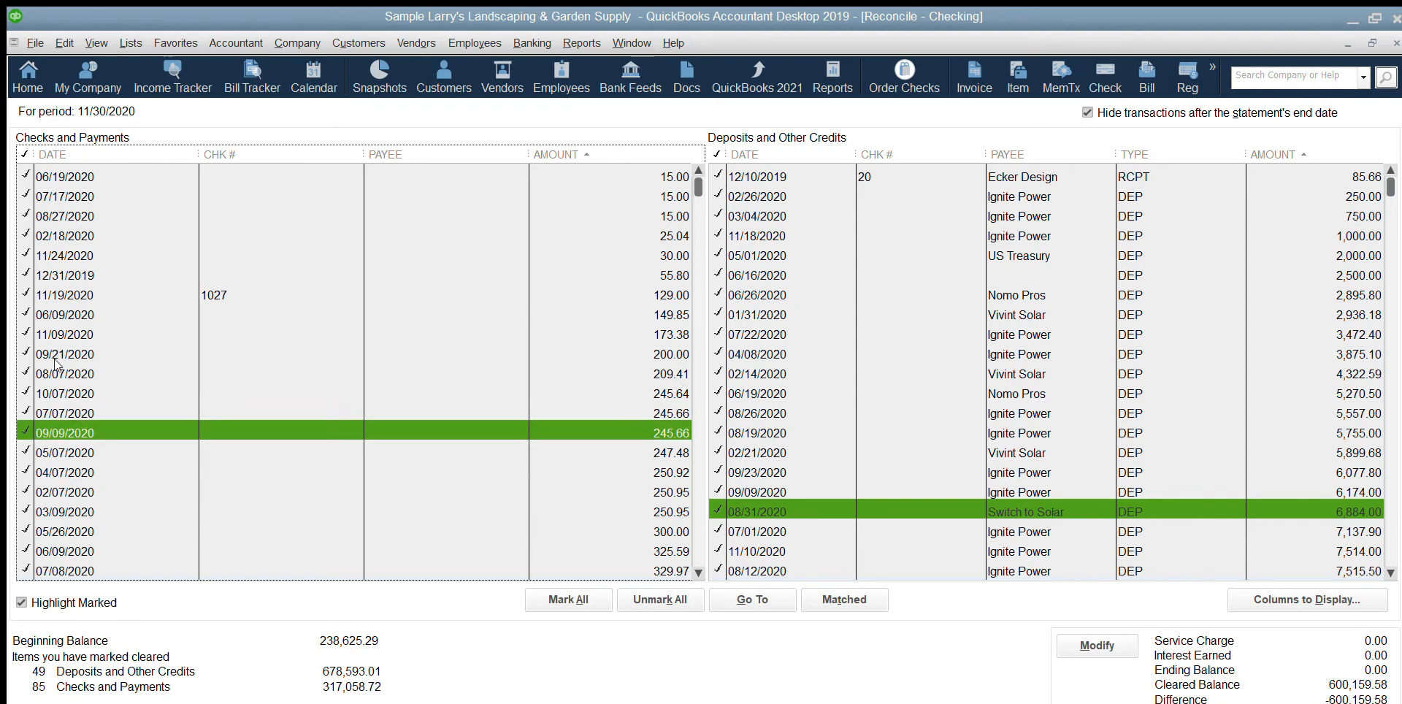
{"action": "scroll", "coordinate": [661, 373], "scroll_direction": "down", "scroll_amount": 2}
{"action": "scroll", "coordinate": [661, 373], "scroll_direction": "down", "scroll_amount": 19}
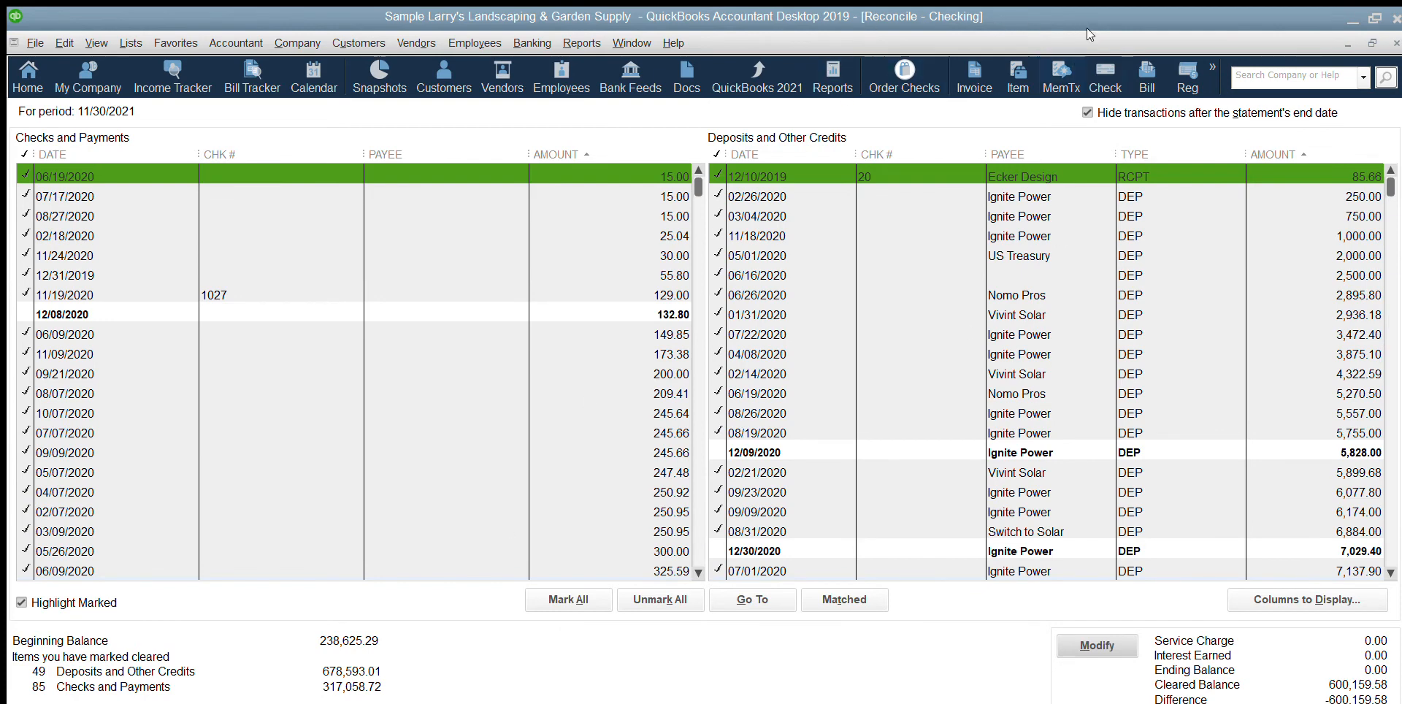
Toggle the hiding of transactions after the statement's end date off and on again, and mark all transactions through 11/30/2021 as cleared.
{"action": "key", "text": "alt+s"}
{"action": "key", "text": "alt+s"}
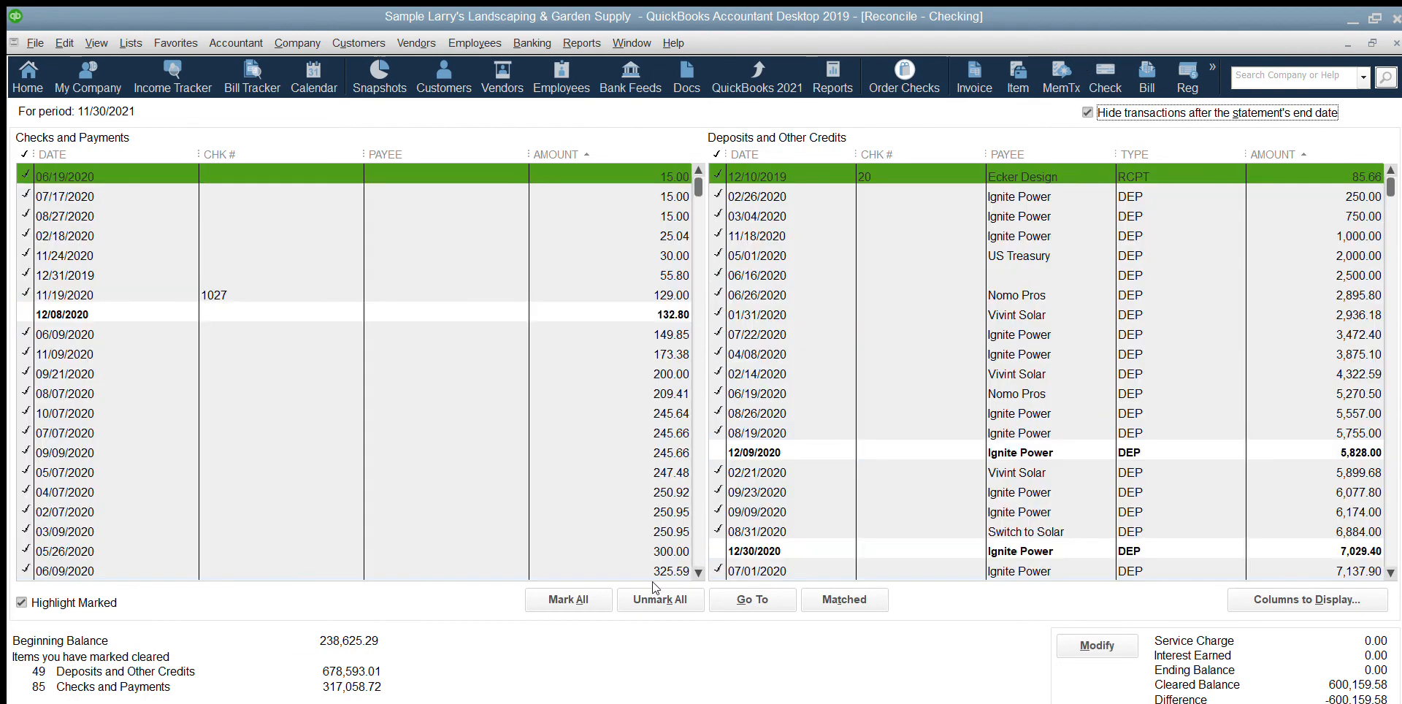
{"action": "left_click", "coordinate": [568, 599]}
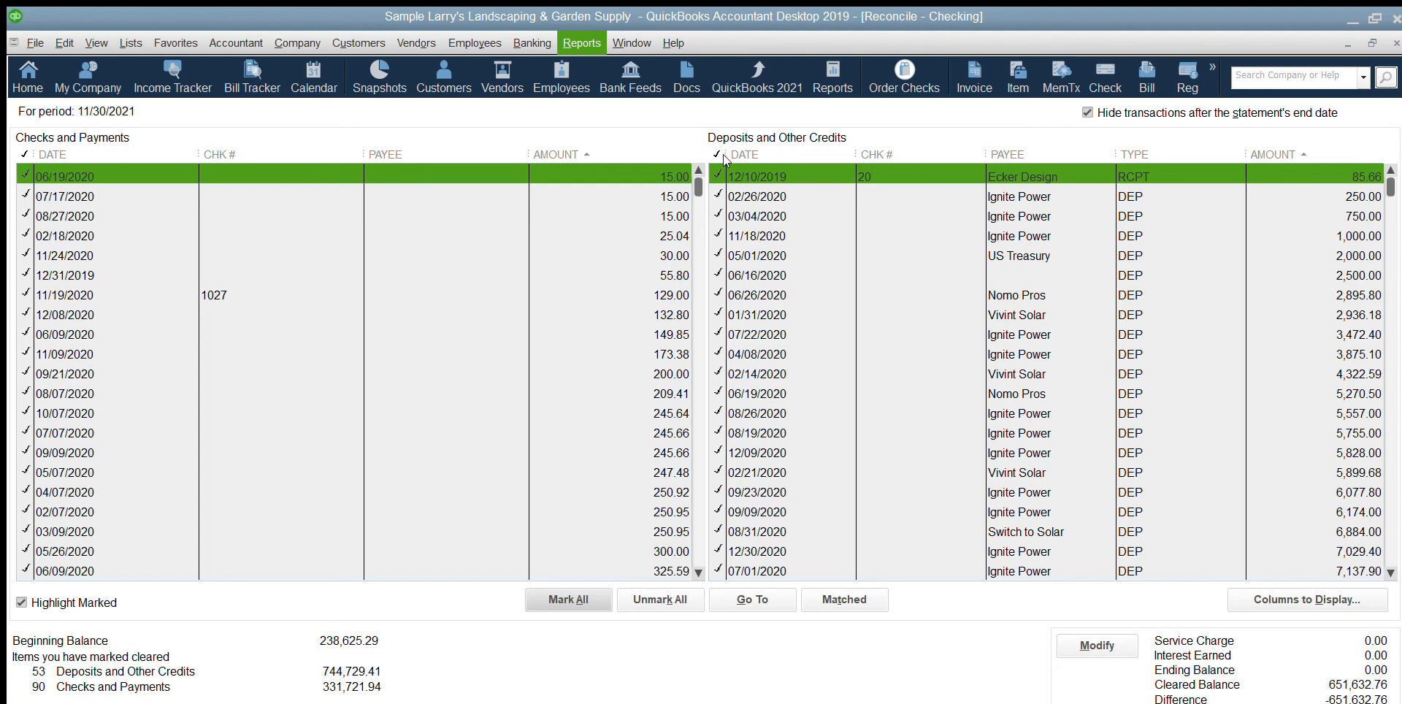
Open the Profit & Loss report and set its date range to 01/01/2020 through 12/31/2020.
{"action": "left_click", "coordinate": [843, 158]}
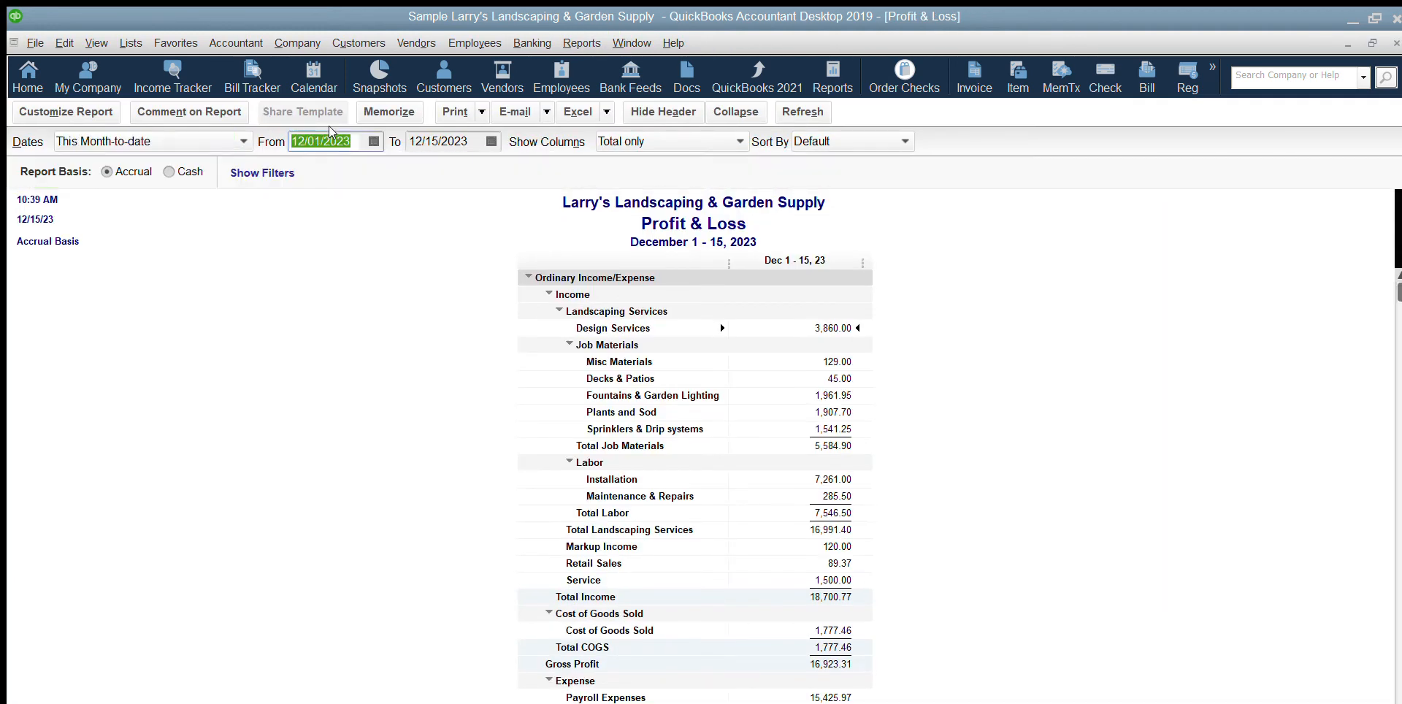
{"action": "type", "text": "01/01/"}
{"action": "type", "text": "2020"}
{"action": "key", "text": "Tab"}
{"action": "type", "text": "12/"}
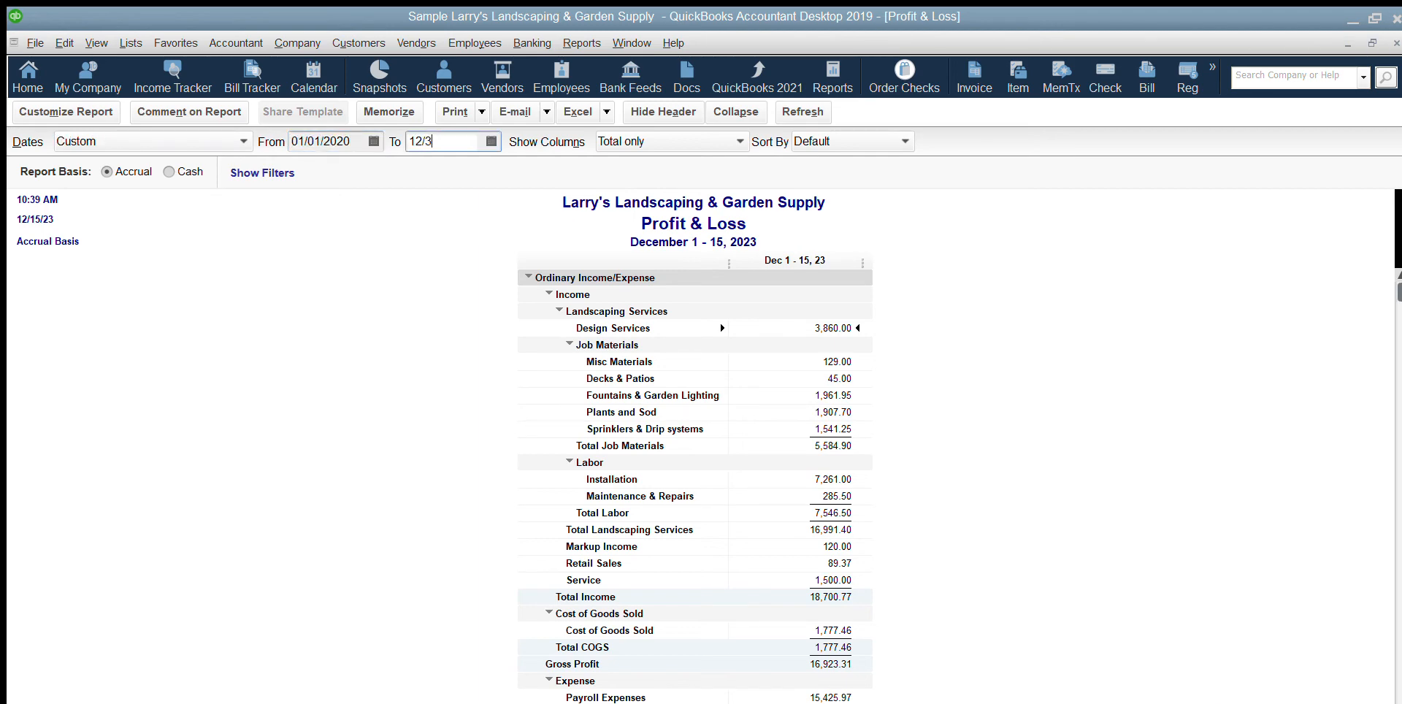
{"action": "type", "text": "31/2020"}
{"action": "key", "text": "Tab"}
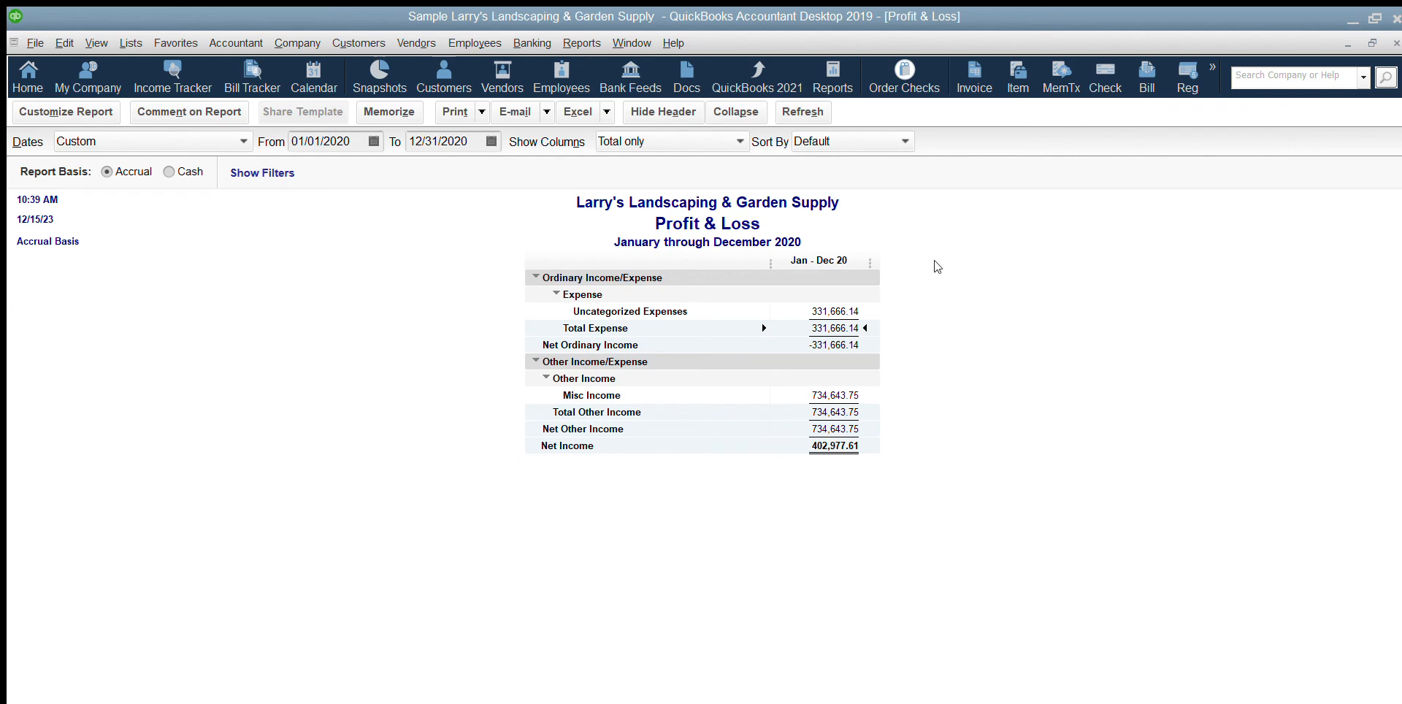
Set the Profit & Loss report's date range to 01/01/2022 through 12/31/2022.
{"action": "left_click_drag", "start_coordinate": [354, 142], "coordinate": [266, 78]}
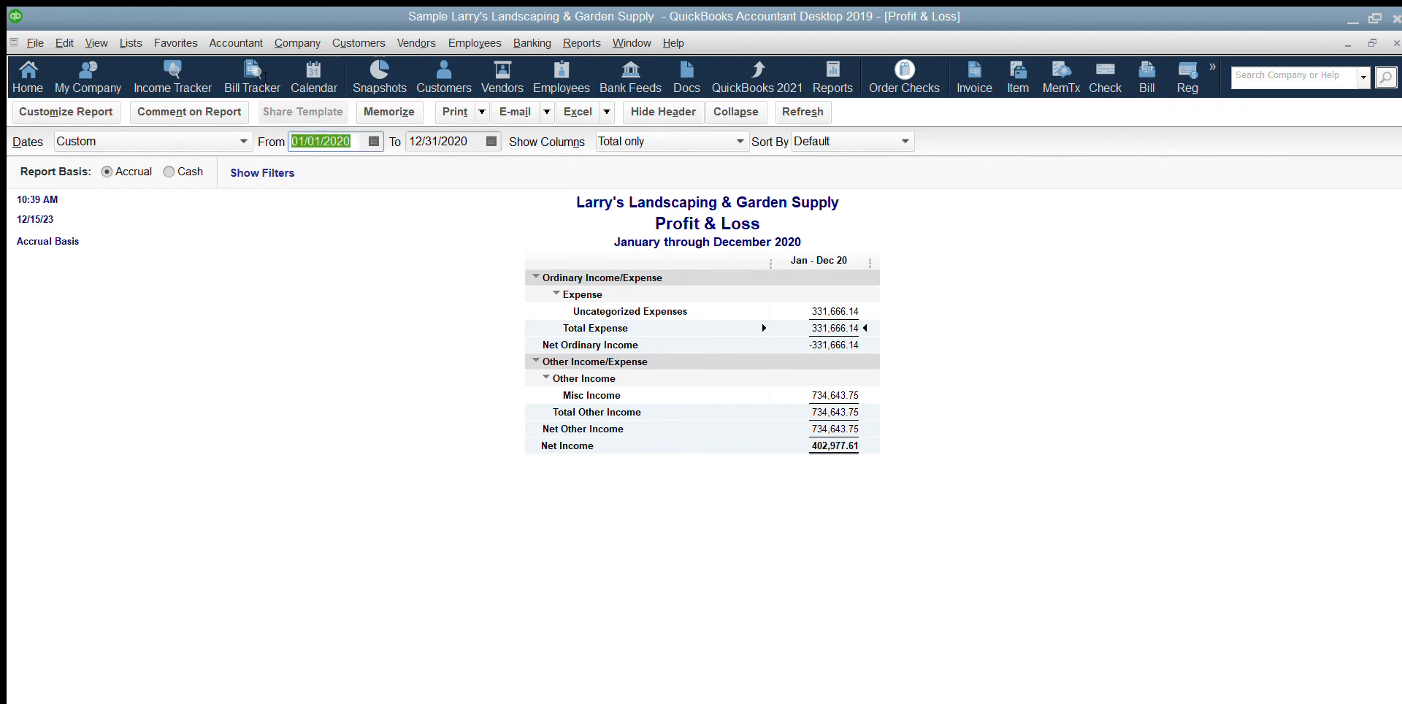
{"action": "left_click_drag", "start_coordinate": [354, 141], "coordinate": [351, 99]}
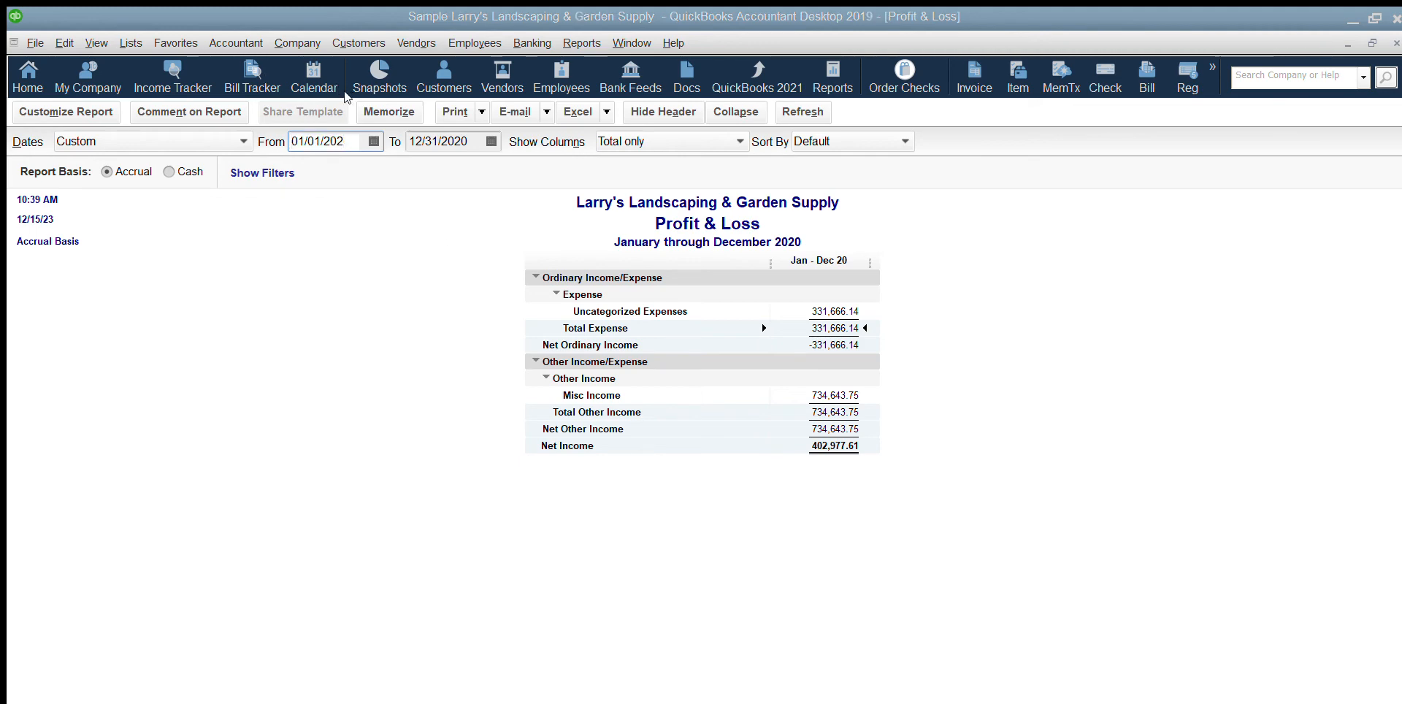
{"action": "left_click", "coordinate": [701, 363]}
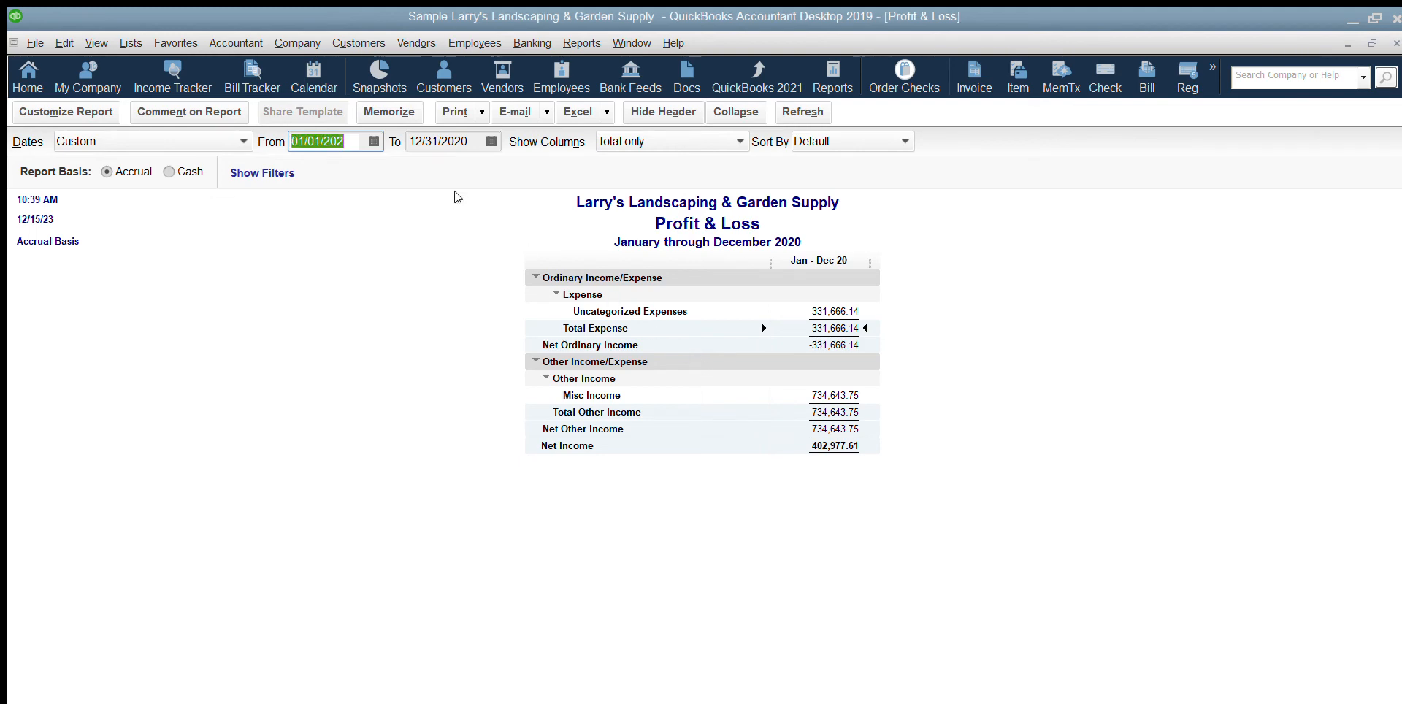
{"action": "left_click", "coordinate": [347, 141]}
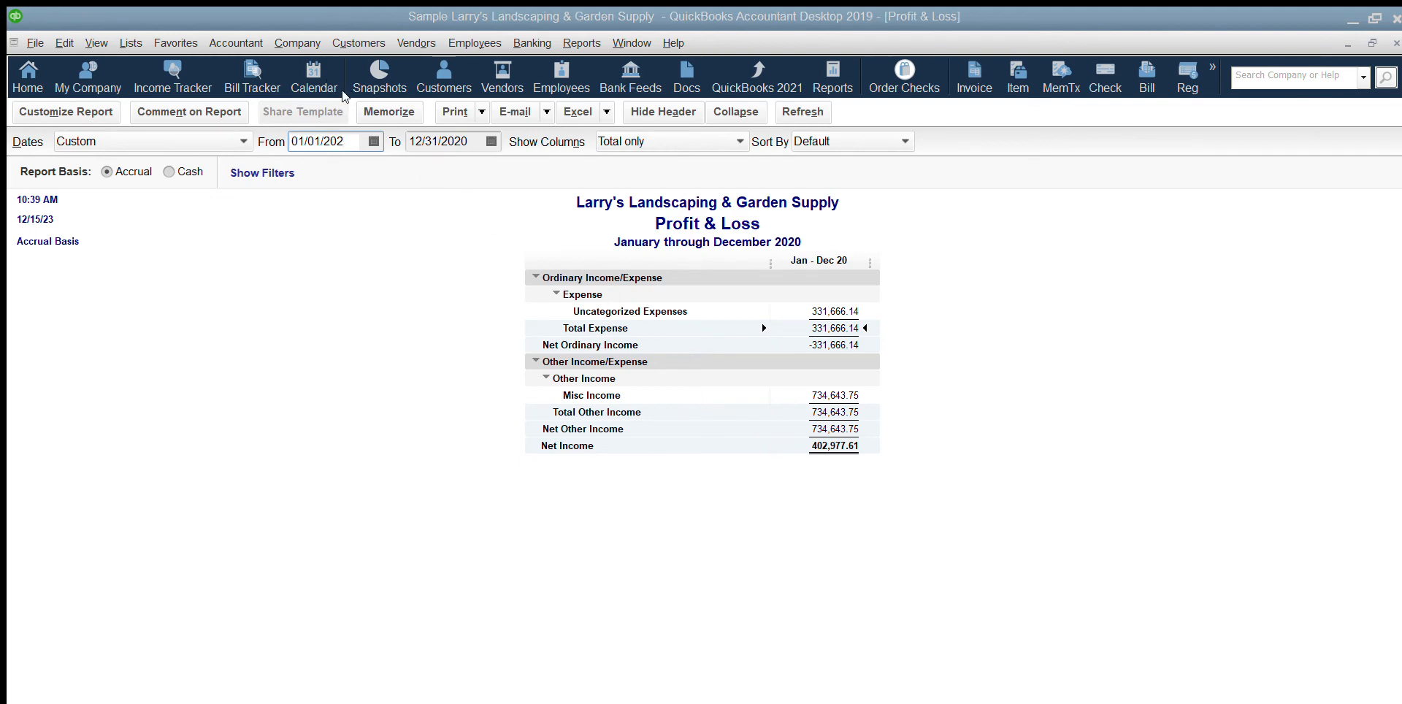
{"action": "left_click", "coordinate": [712, 362]}
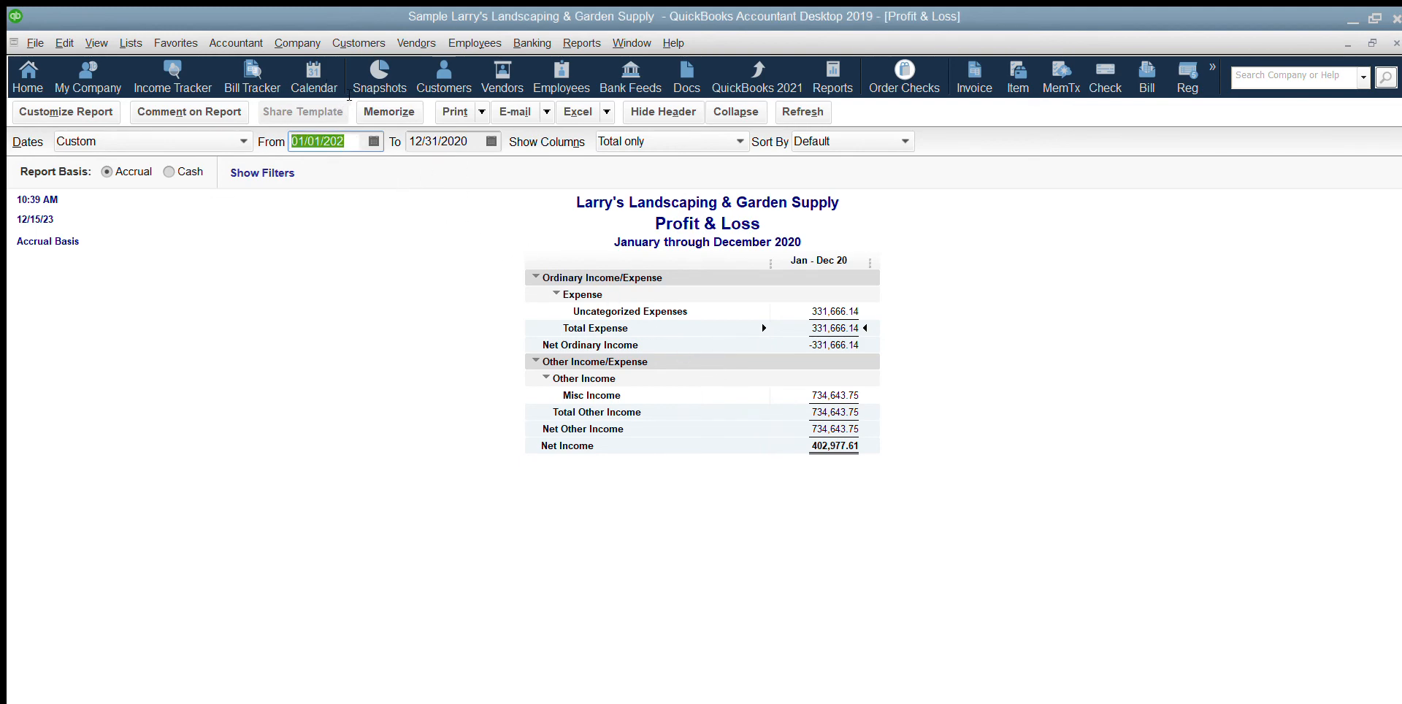
{"action": "left_click", "coordinate": [349, 141]}
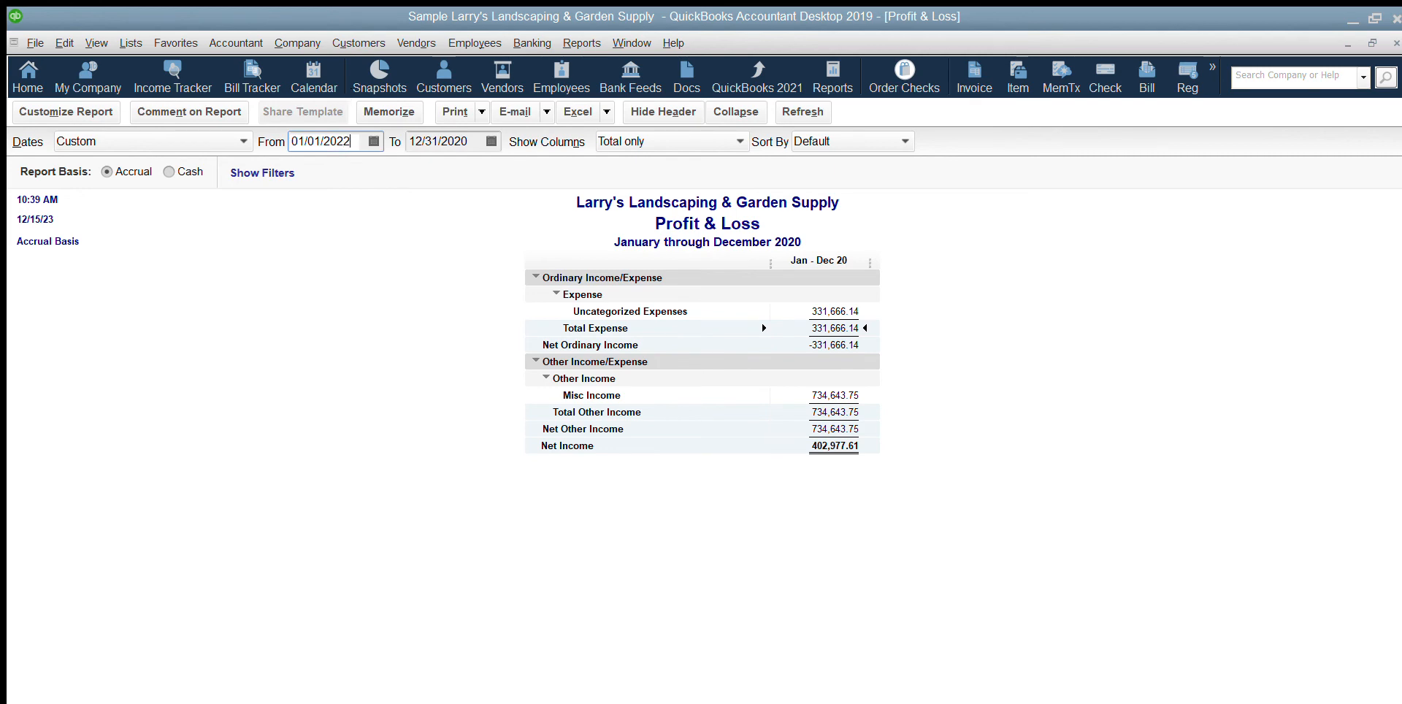
{"action": "type", "text": "2"}
{"action": "key", "text": "Tab"}
{"action": "key", "text": "End"}
{"action": "key", "text": "BackSpace"}
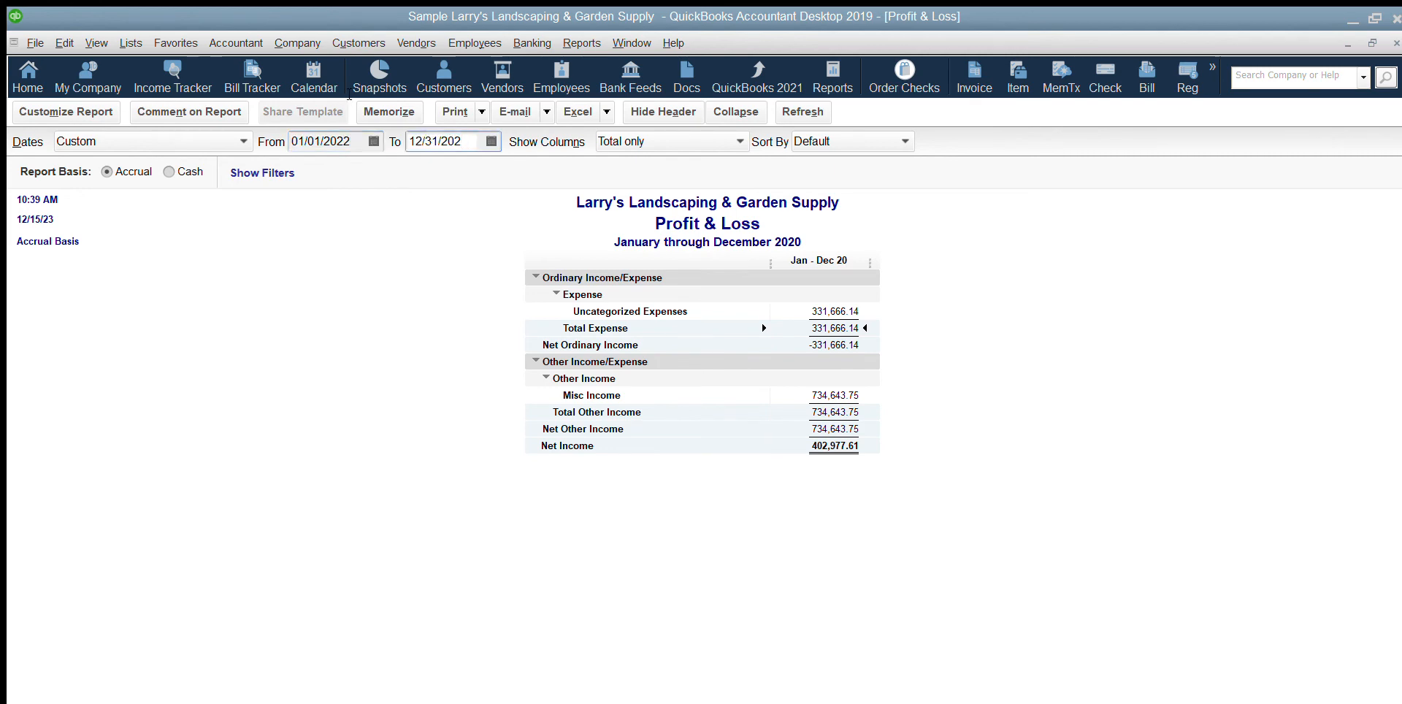
{"action": "type", "text": "2"}
{"action": "key", "text": "Tab"}
Review the 2022 income and expense lines and open the transaction detail behind the Decks & Patio job materials expense.
{"action": "scroll", "coordinate": [925, 430], "scroll_direction": "down", "scroll_amount": 7}
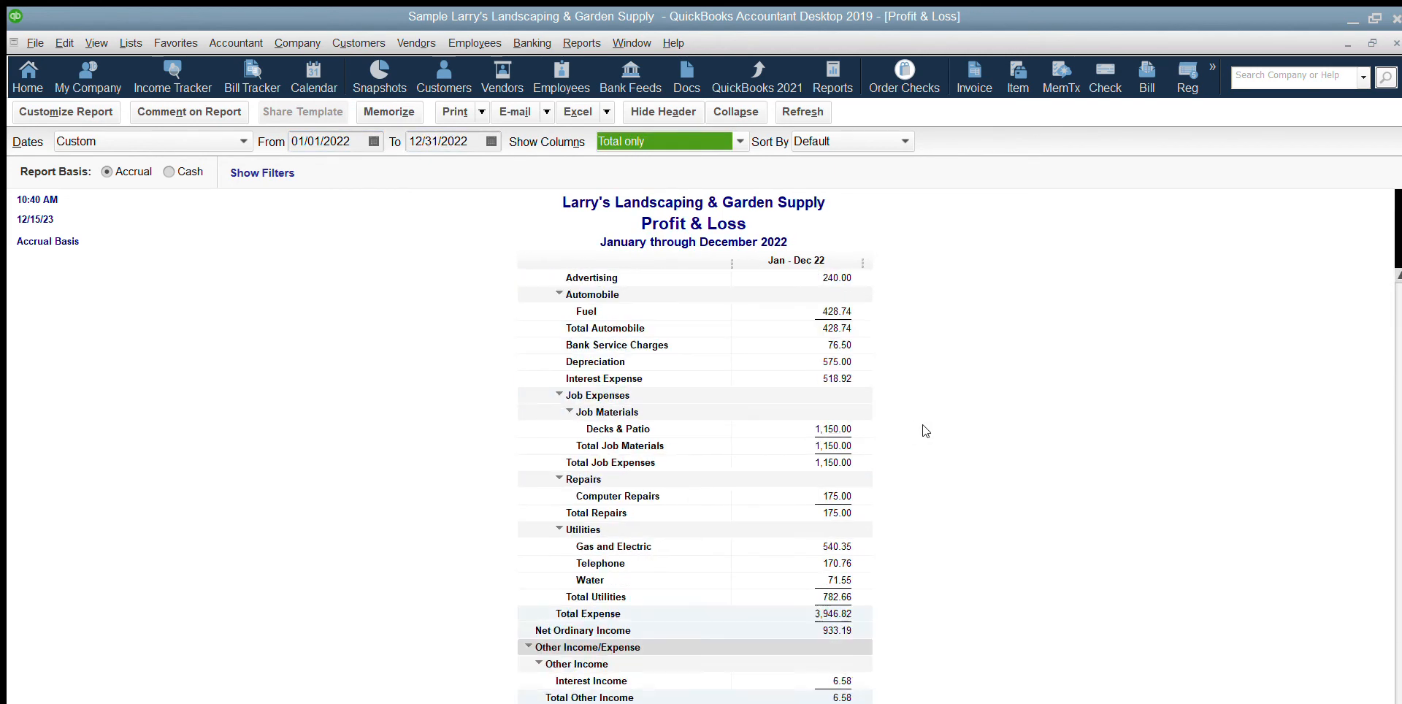
{"action": "scroll", "coordinate": [872, 465], "scroll_direction": "up", "scroll_amount": 7}
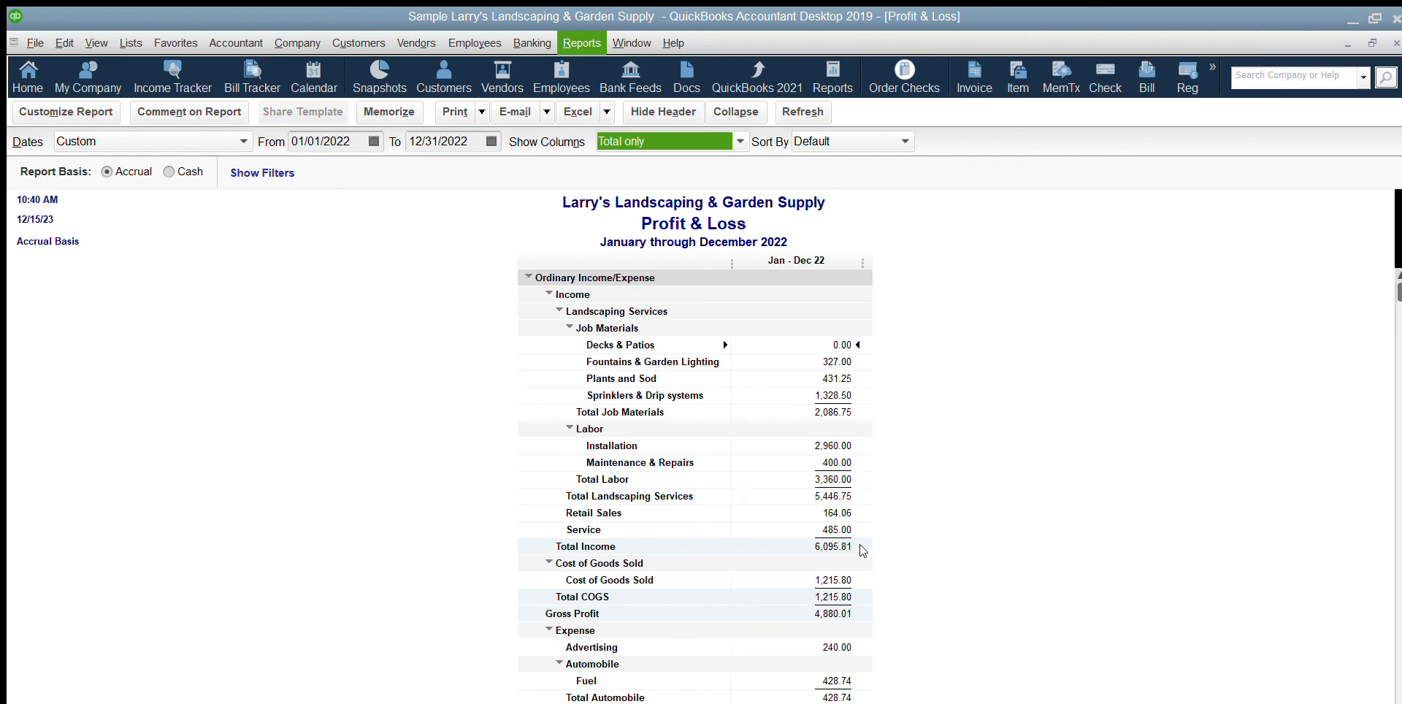
{"action": "left_click", "coordinate": [1219, 516]}
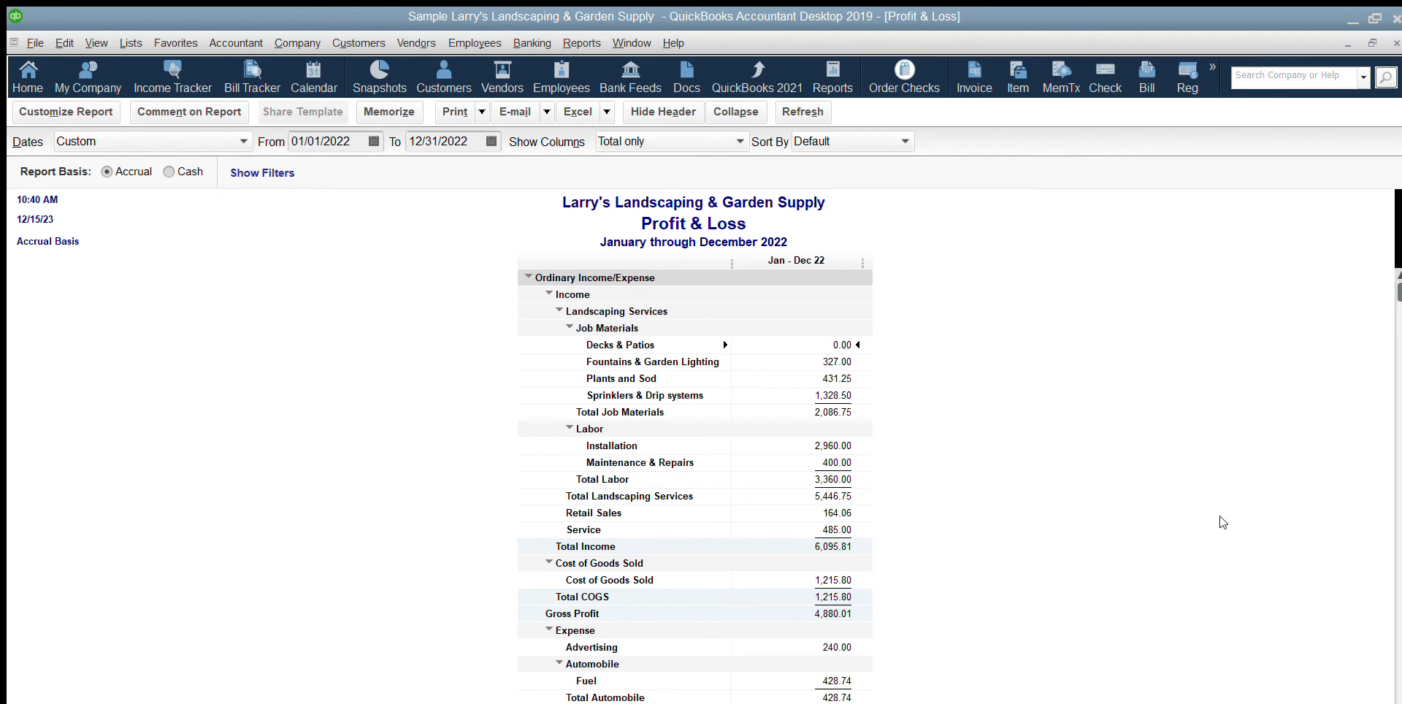
{"action": "scroll", "coordinate": [818, 382], "scroll_direction": "down", "scroll_amount": 6}
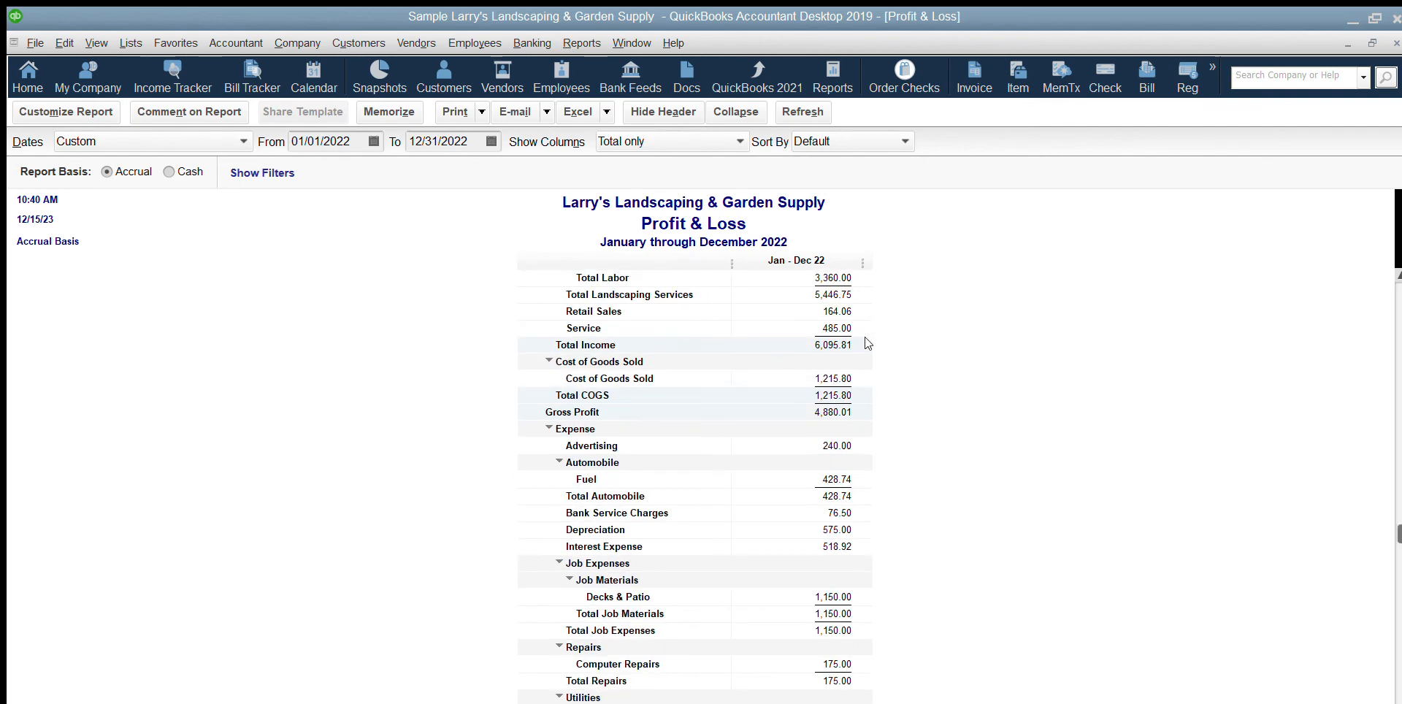
{"action": "scroll", "coordinate": [868, 343], "scroll_direction": "down", "scroll_amount": 1}
{"action": "scroll", "coordinate": [840, 333], "scroll_direction": "up", "scroll_amount": 7}
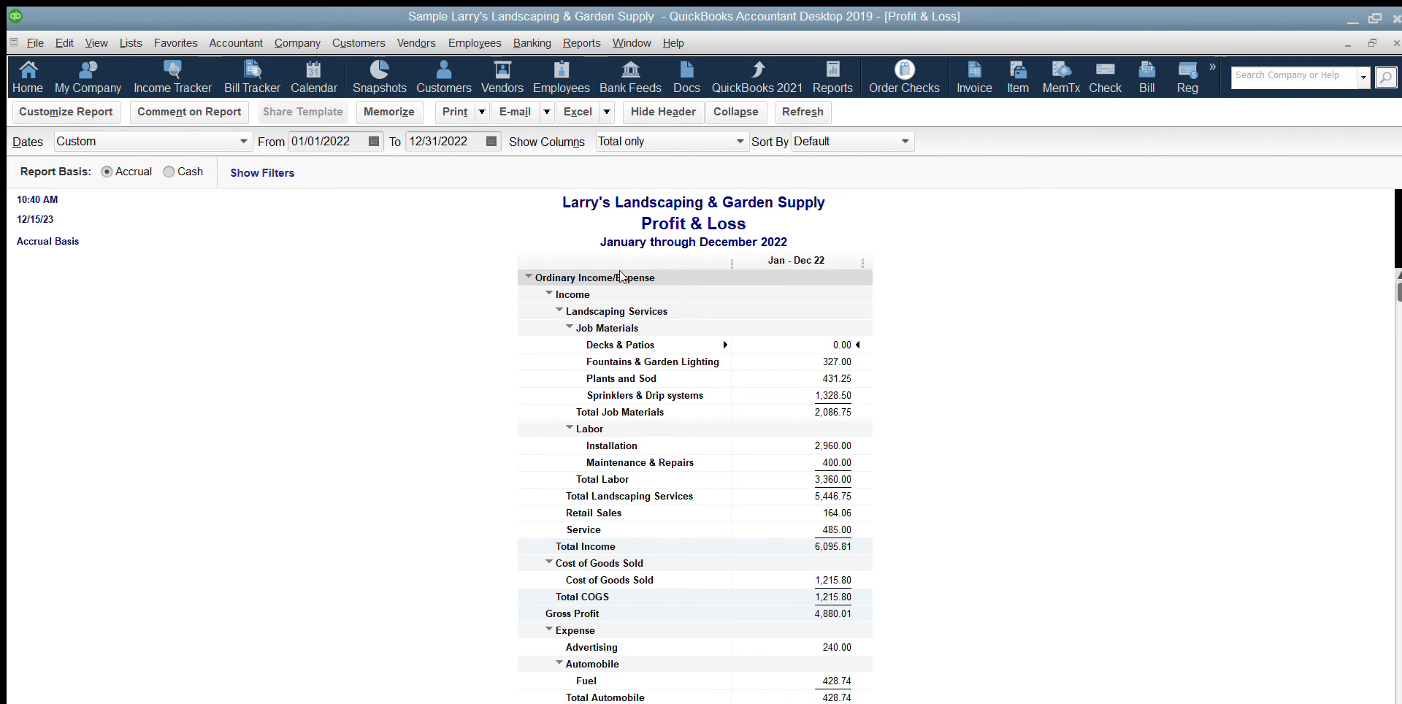
{"action": "scroll", "coordinate": [866, 462], "scroll_direction": "down", "scroll_amount": 7}
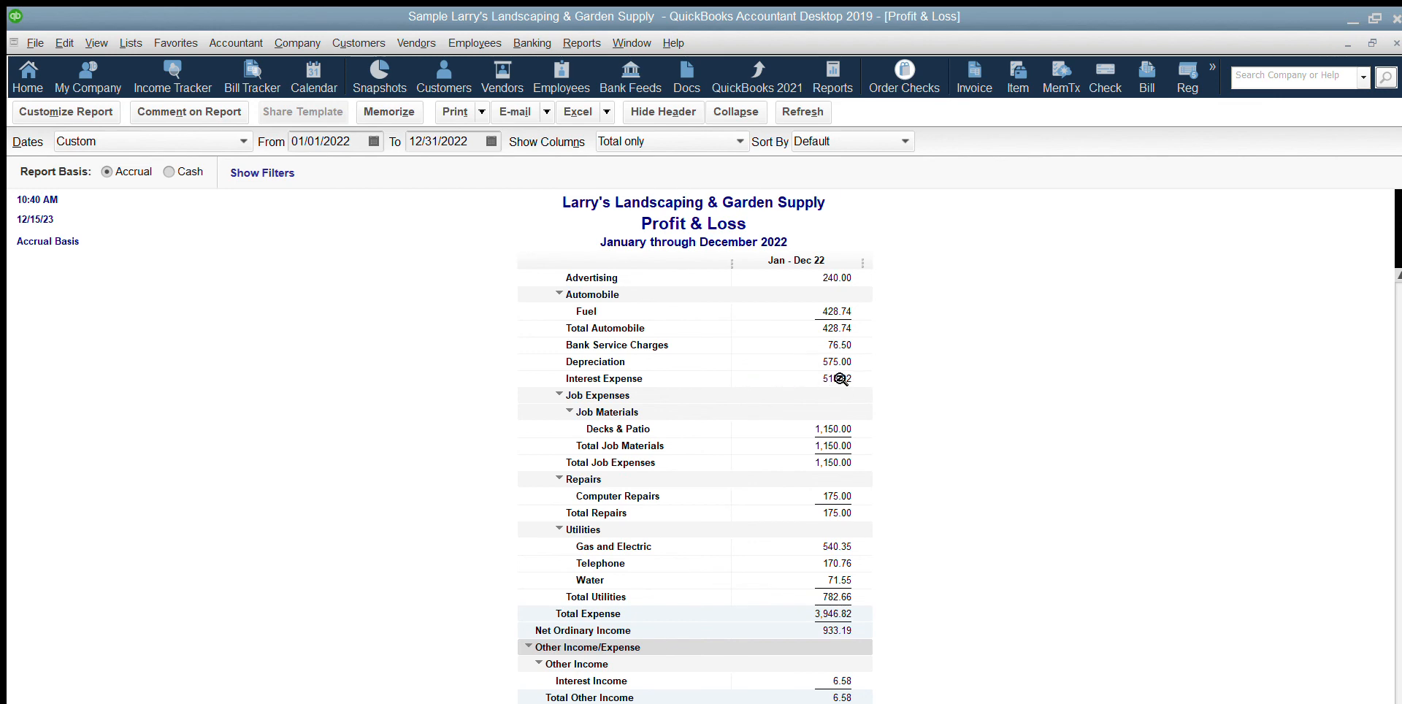
{"action": "double_click", "coordinate": [834, 429]}
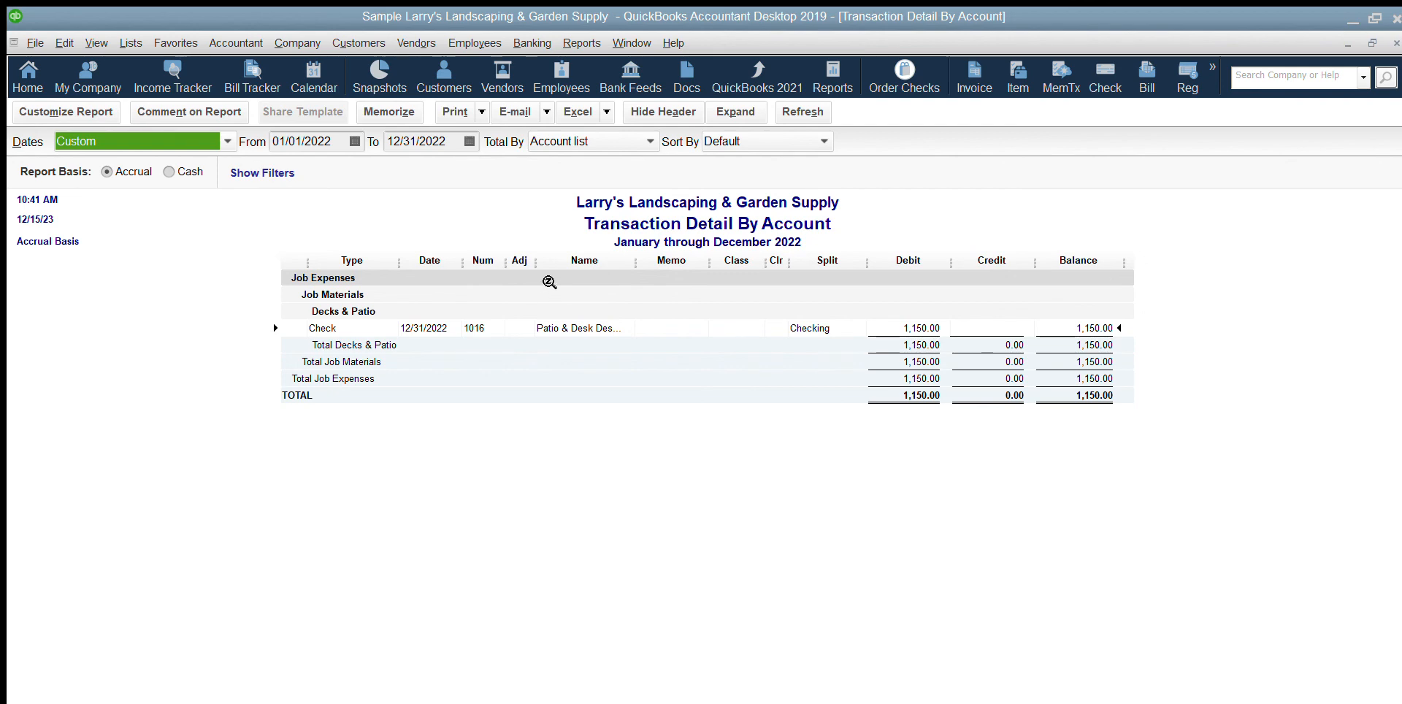
Open the 12/31/2022 Patio & Desk Designs check from the transaction detail, inspect it, and return to the Profit & Loss report.
{"action": "double_click", "coordinate": [545, 281]}
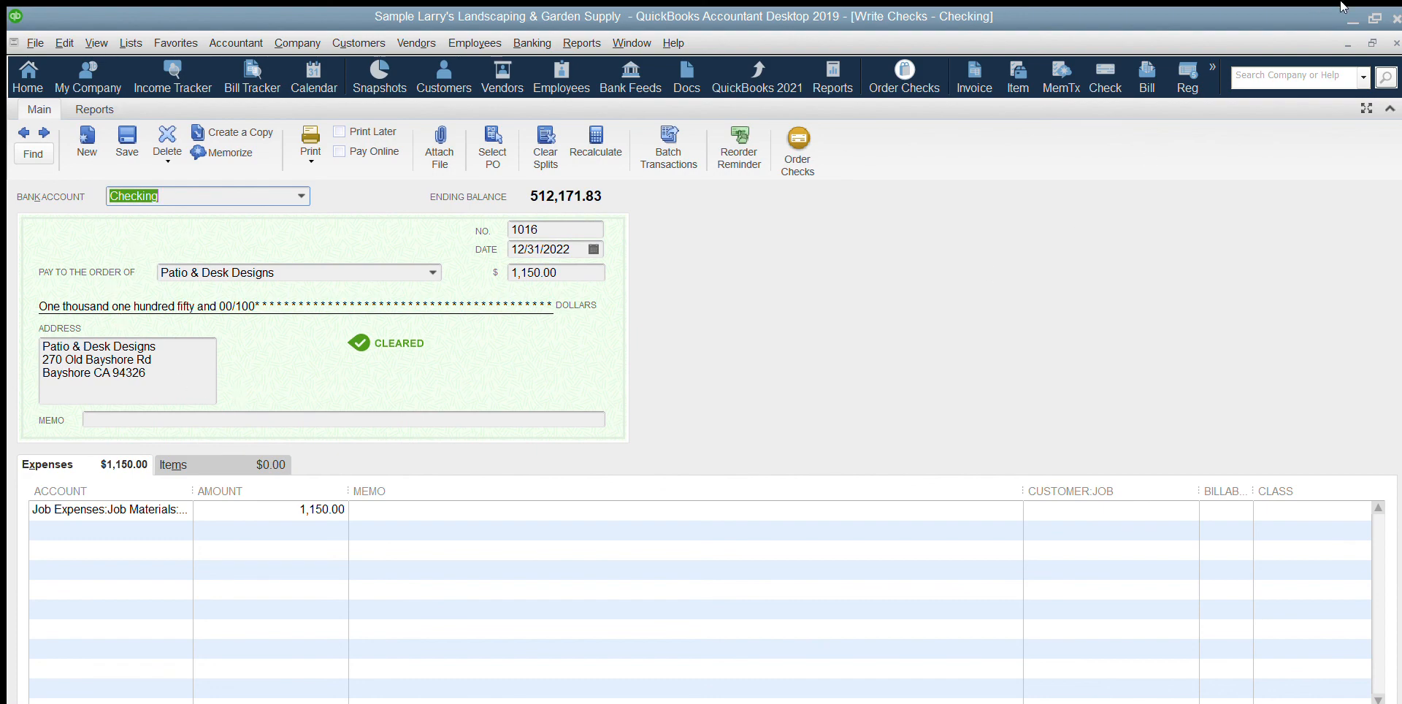
{"action": "key", "text": "Escape"}
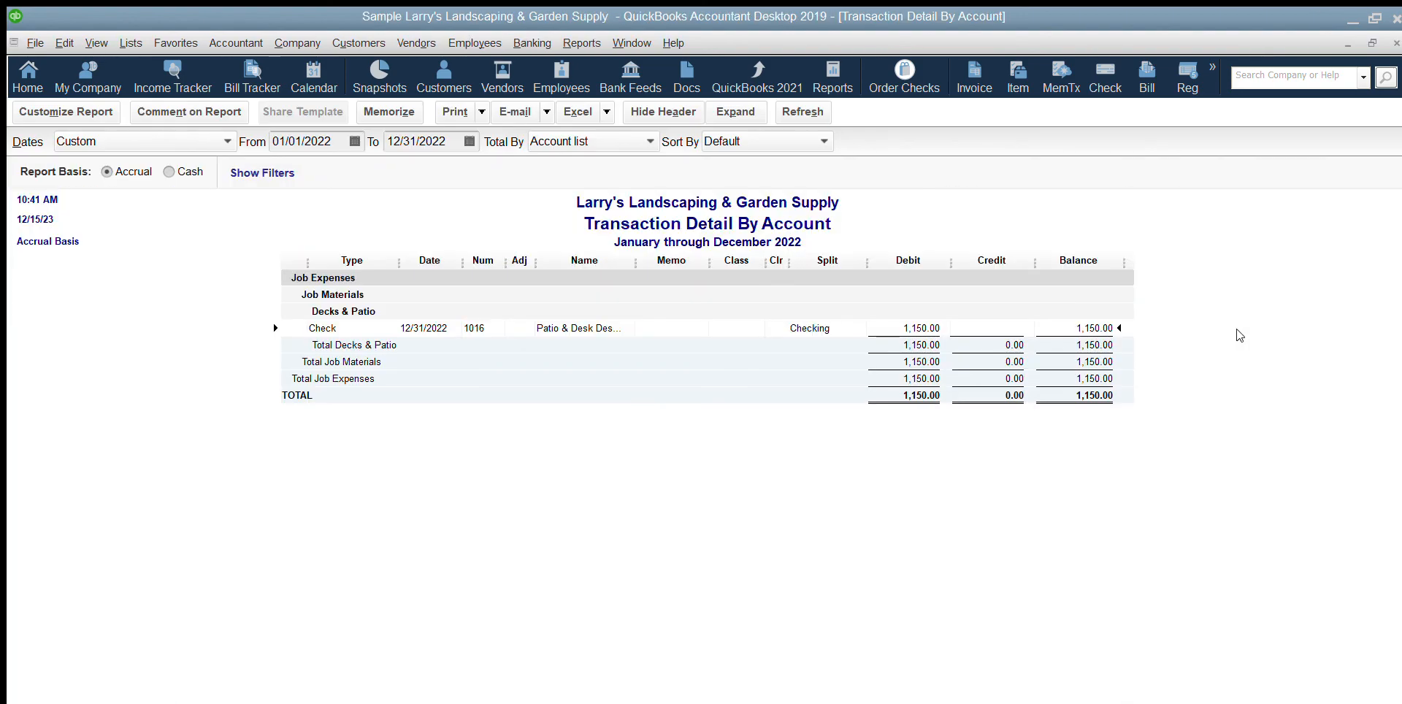
{"action": "key", "text": "Escape"}
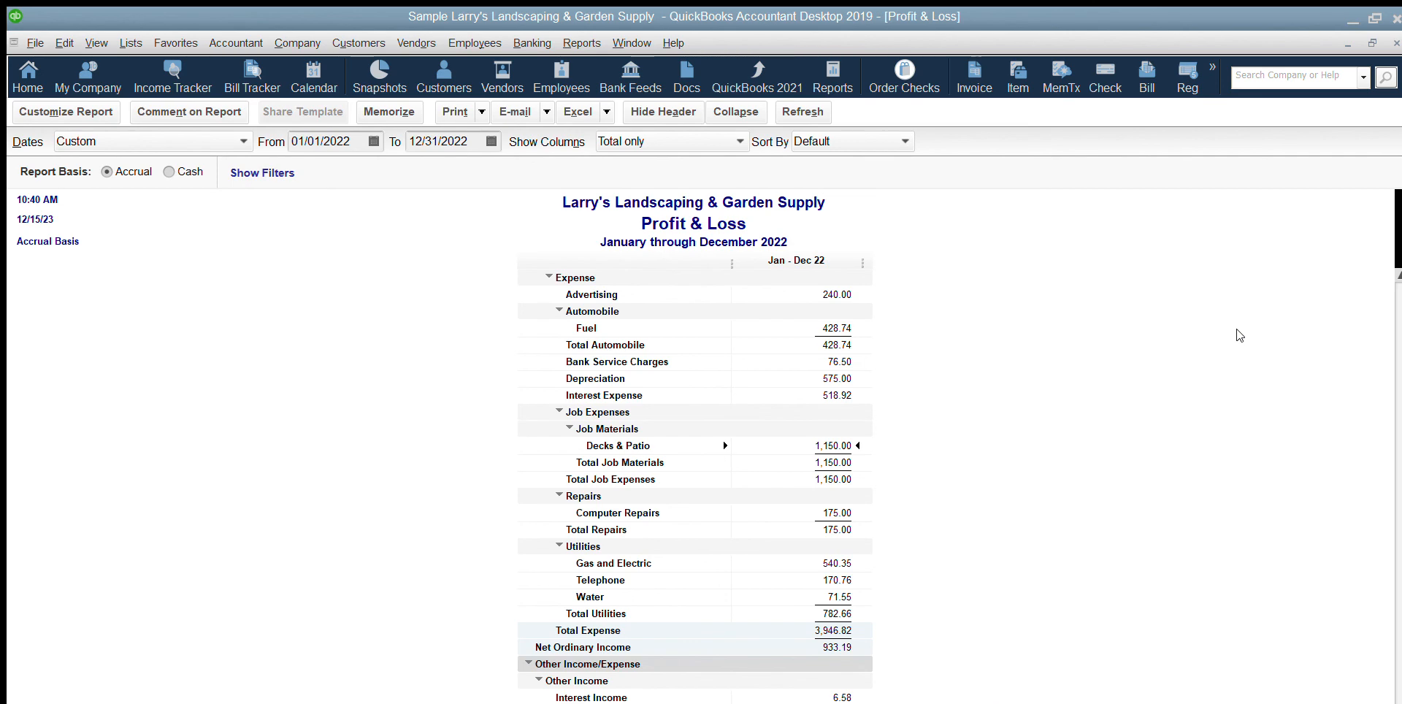
Examine the 2022 Profit & Loss report from the landscaping income lines through the expenses, net ordinary income and other income.
{"action": "scroll", "coordinate": [1033, 519], "scroll_direction": "down", "scroll_amount": 1}
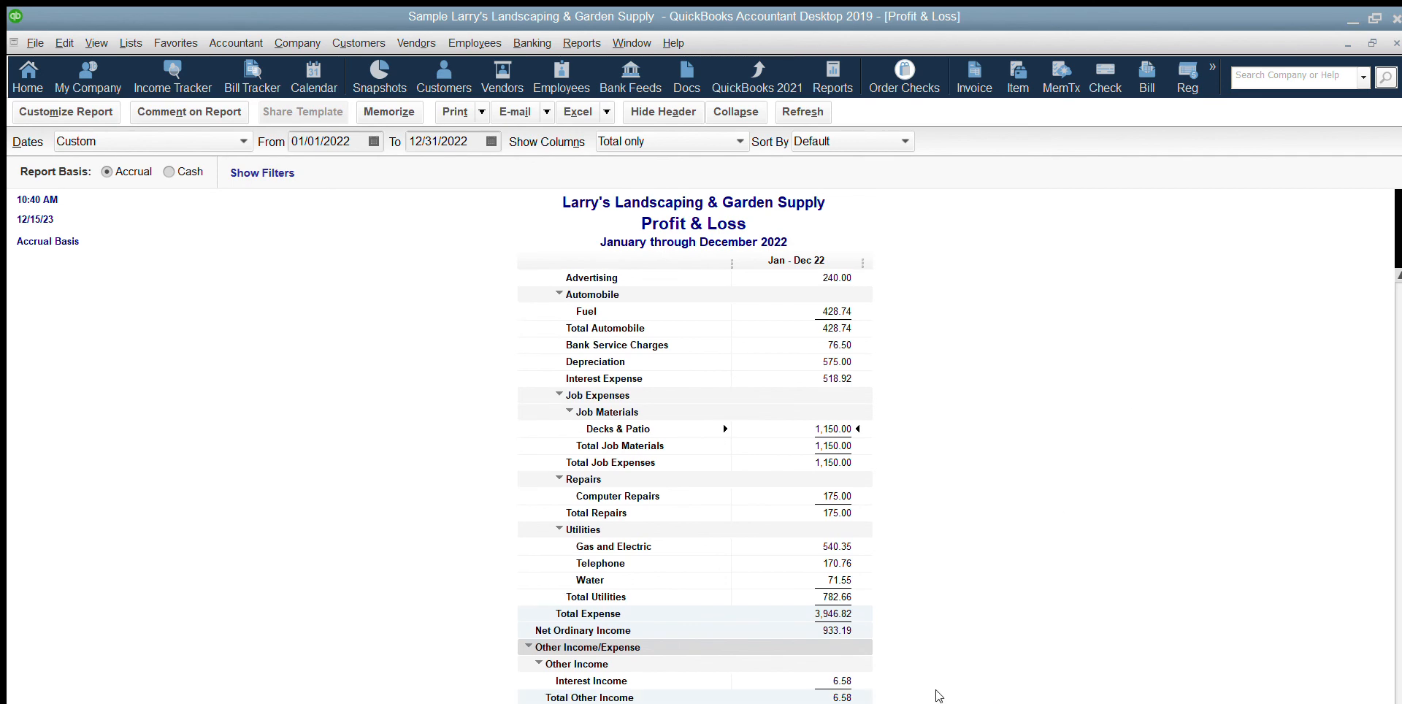
{"action": "scroll", "coordinate": [895, 570], "scroll_direction": "up", "scroll_amount": 8}
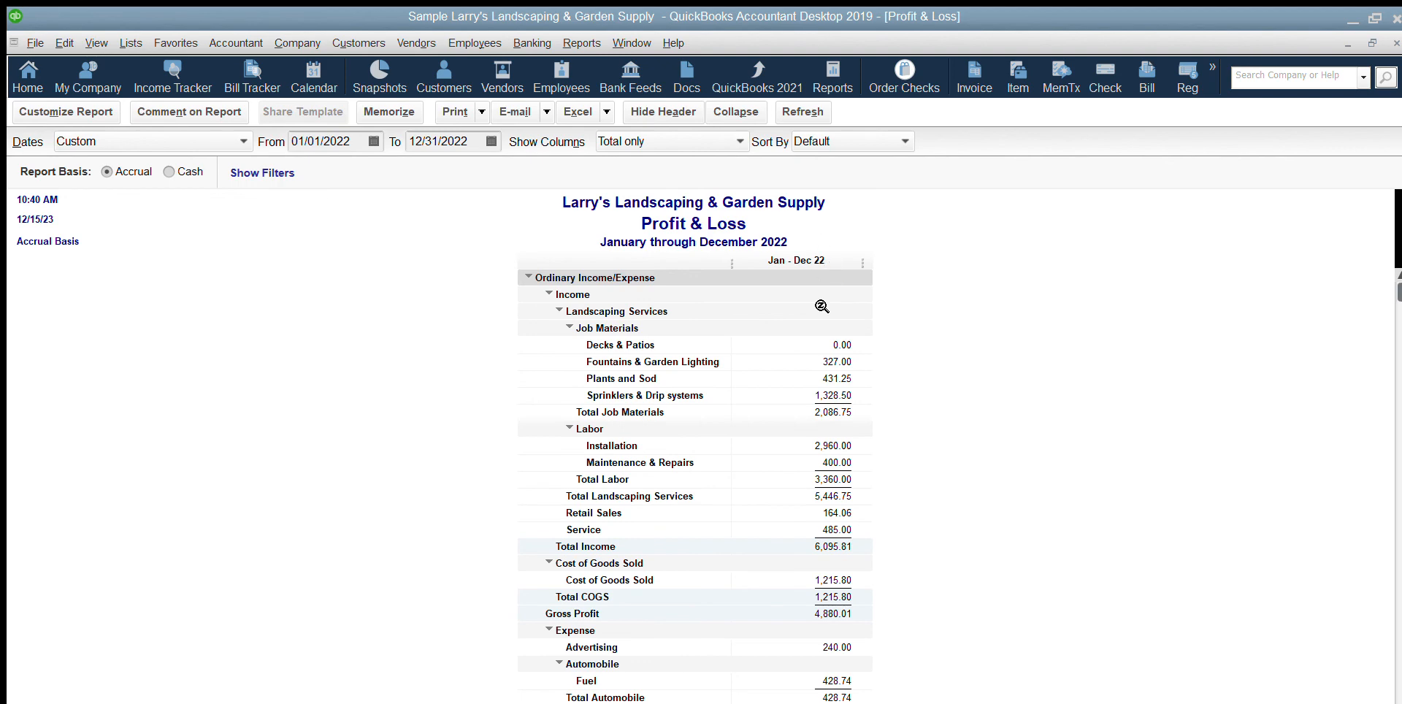
{"action": "scroll", "coordinate": [825, 596], "scroll_direction": "down", "scroll_amount": 7}
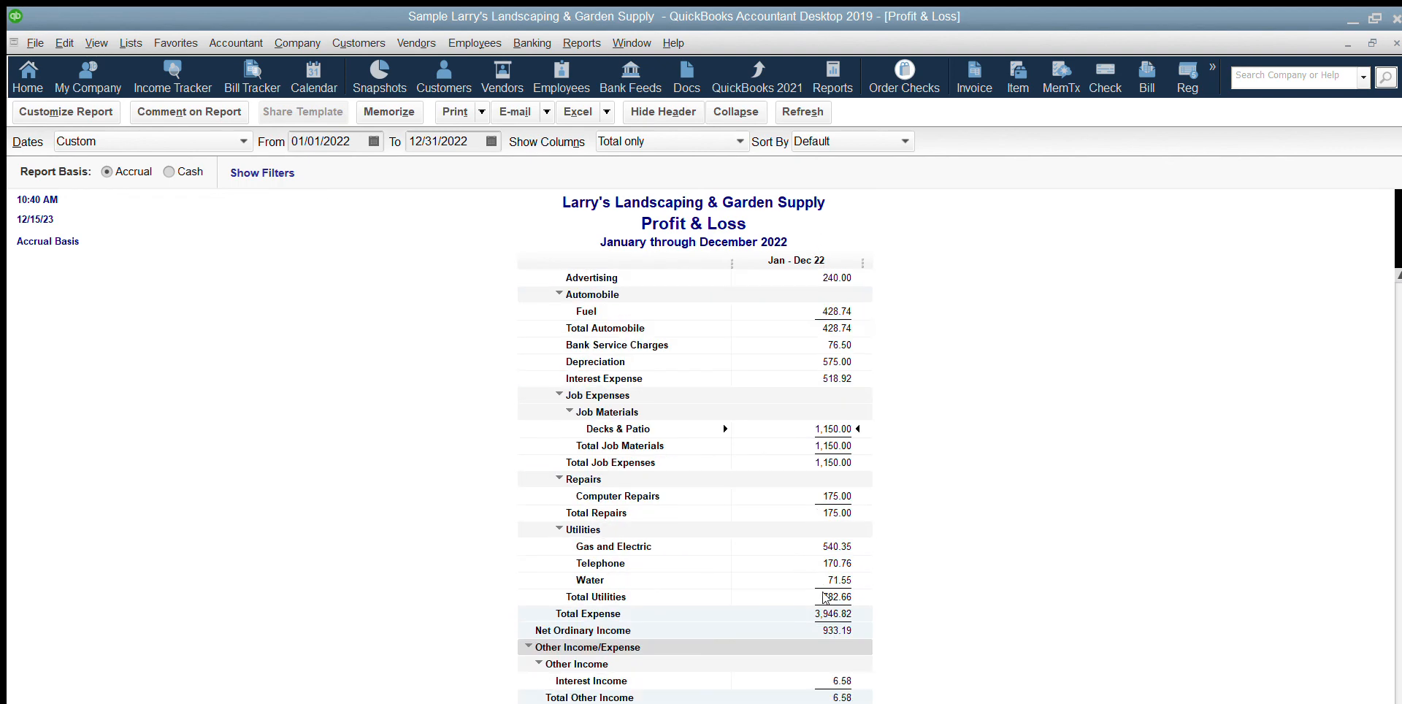
{"action": "scroll", "coordinate": [826, 597], "scroll_direction": "up", "scroll_amount": 1}
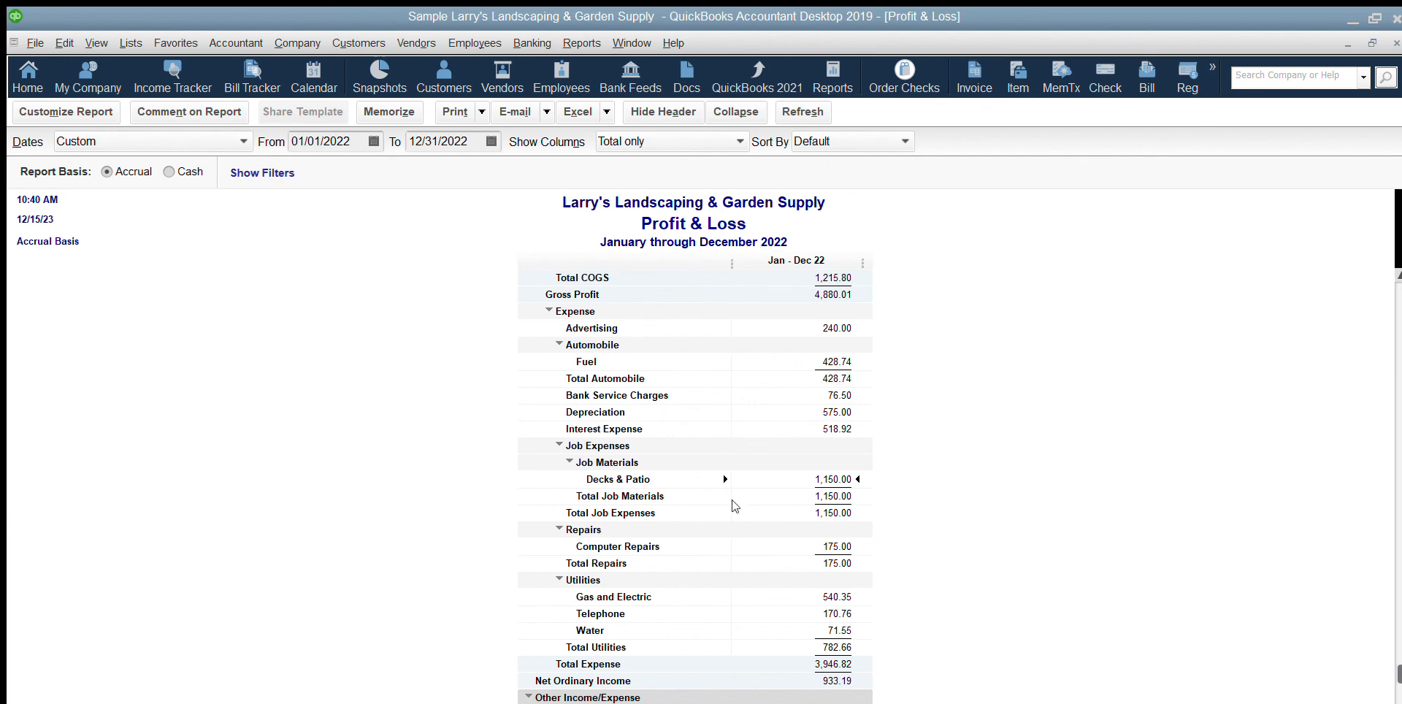
{"action": "scroll", "coordinate": [986, 614], "scroll_direction": "down", "scroll_amount": 1}
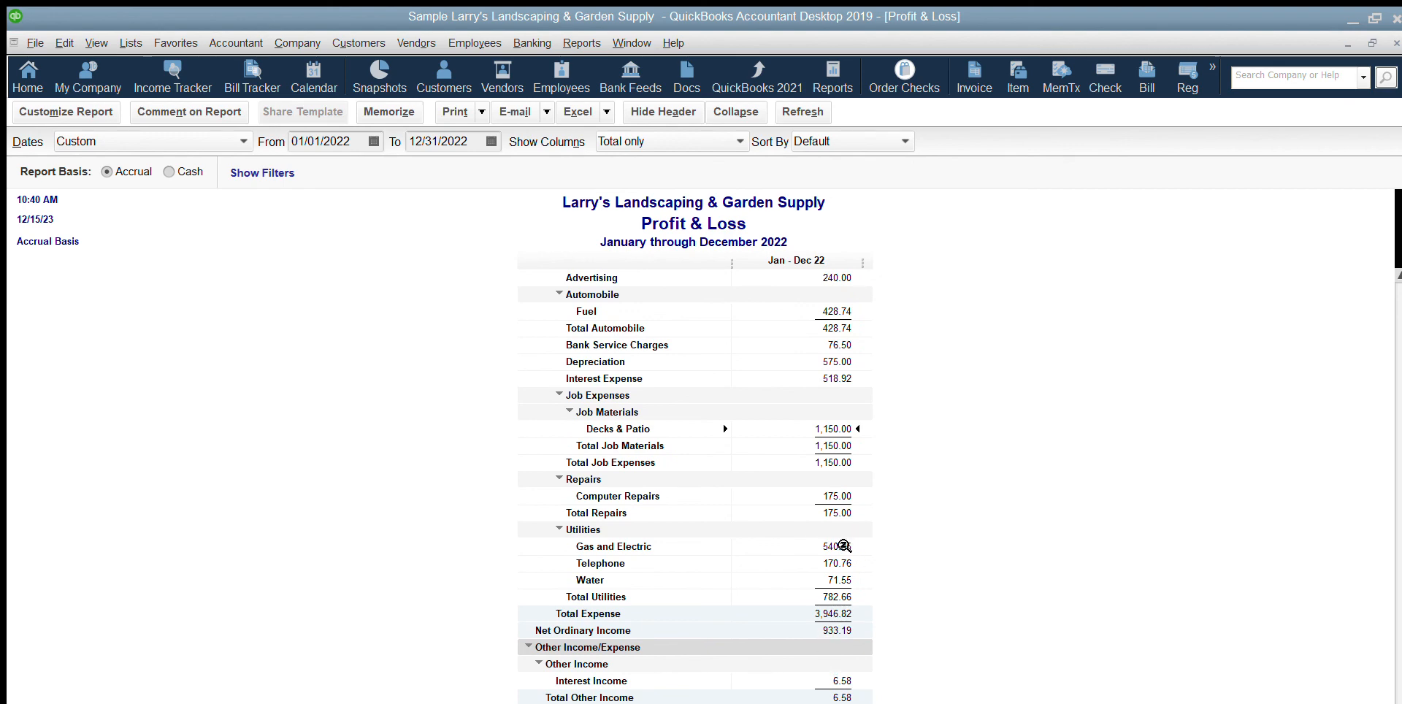
{"action": "scroll", "coordinate": [844, 546], "scroll_direction": "up", "scroll_amount": 7}
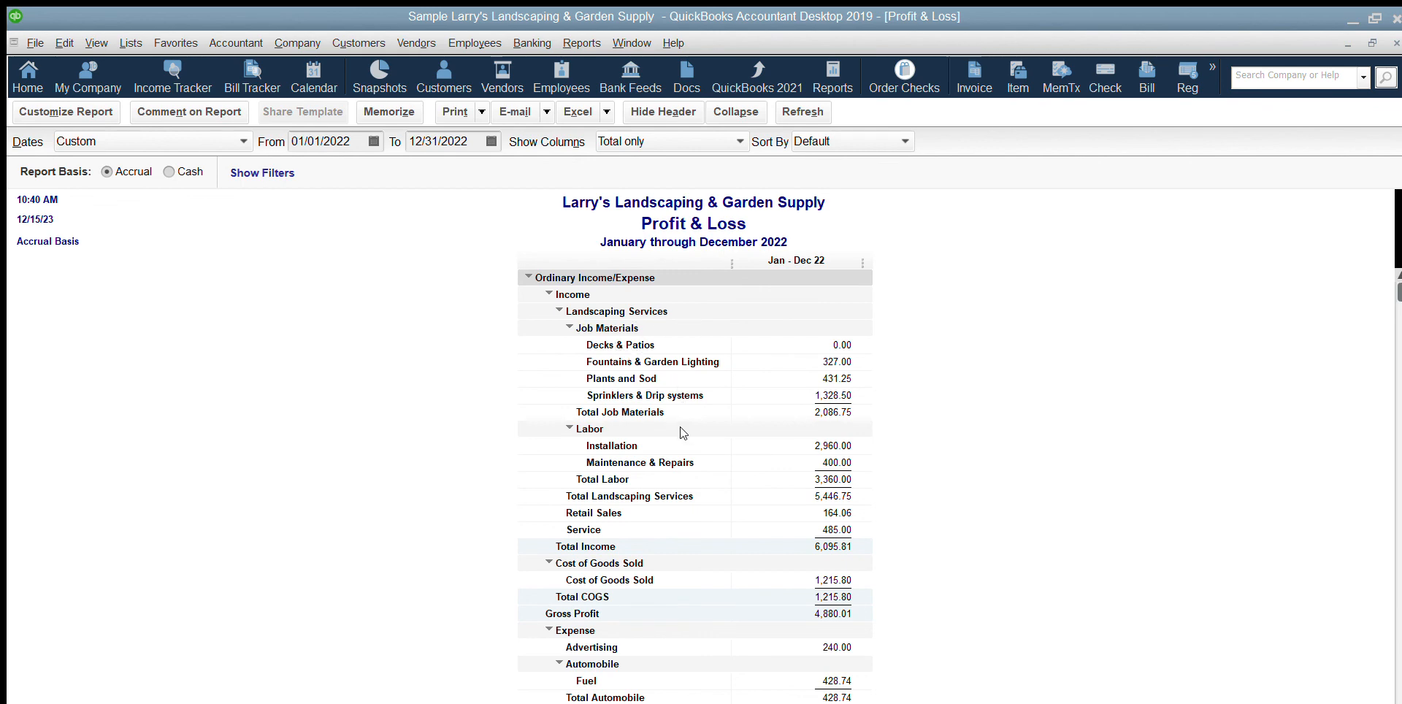
{"action": "scroll", "coordinate": [713, 533], "scroll_direction": "down", "scroll_amount": 7}
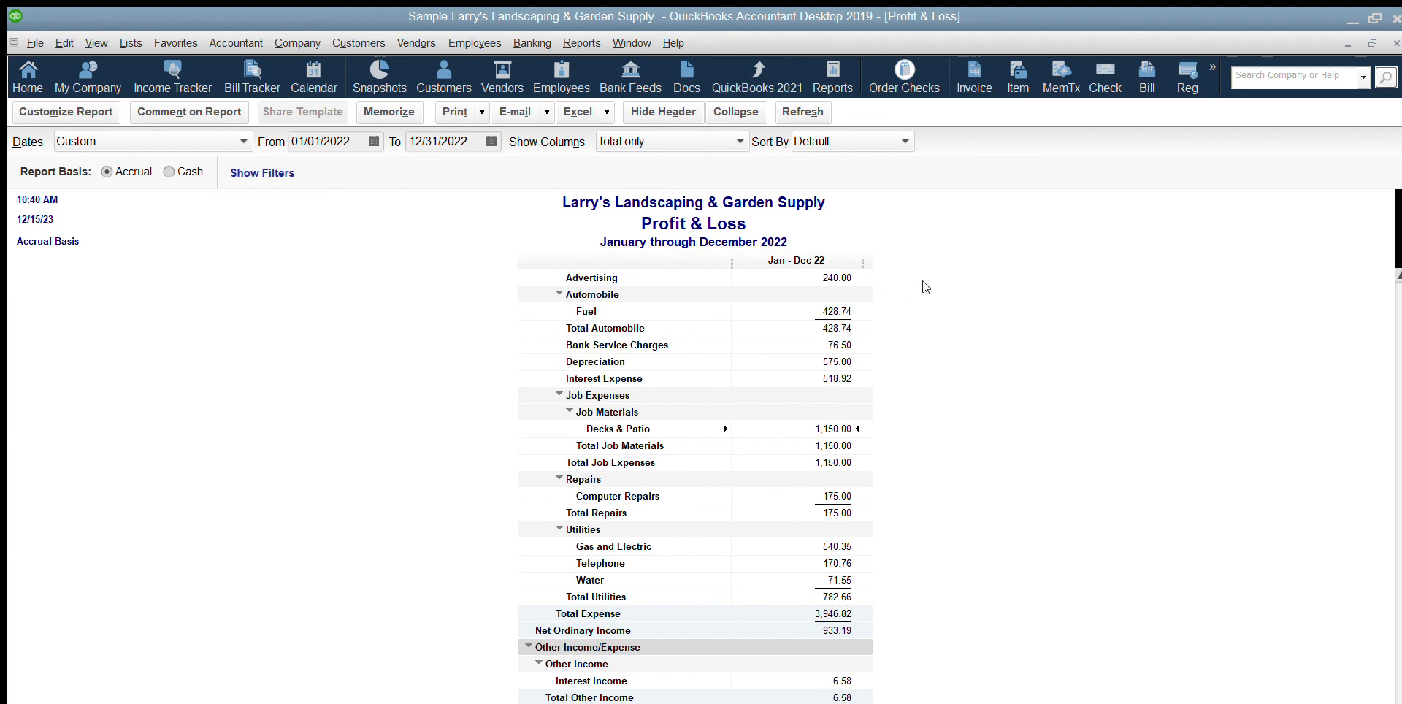
Close the Profit & Loss report, the Checking reconciliation and the other open windows to return to the Home page.
{"action": "key", "text": "Escape"}
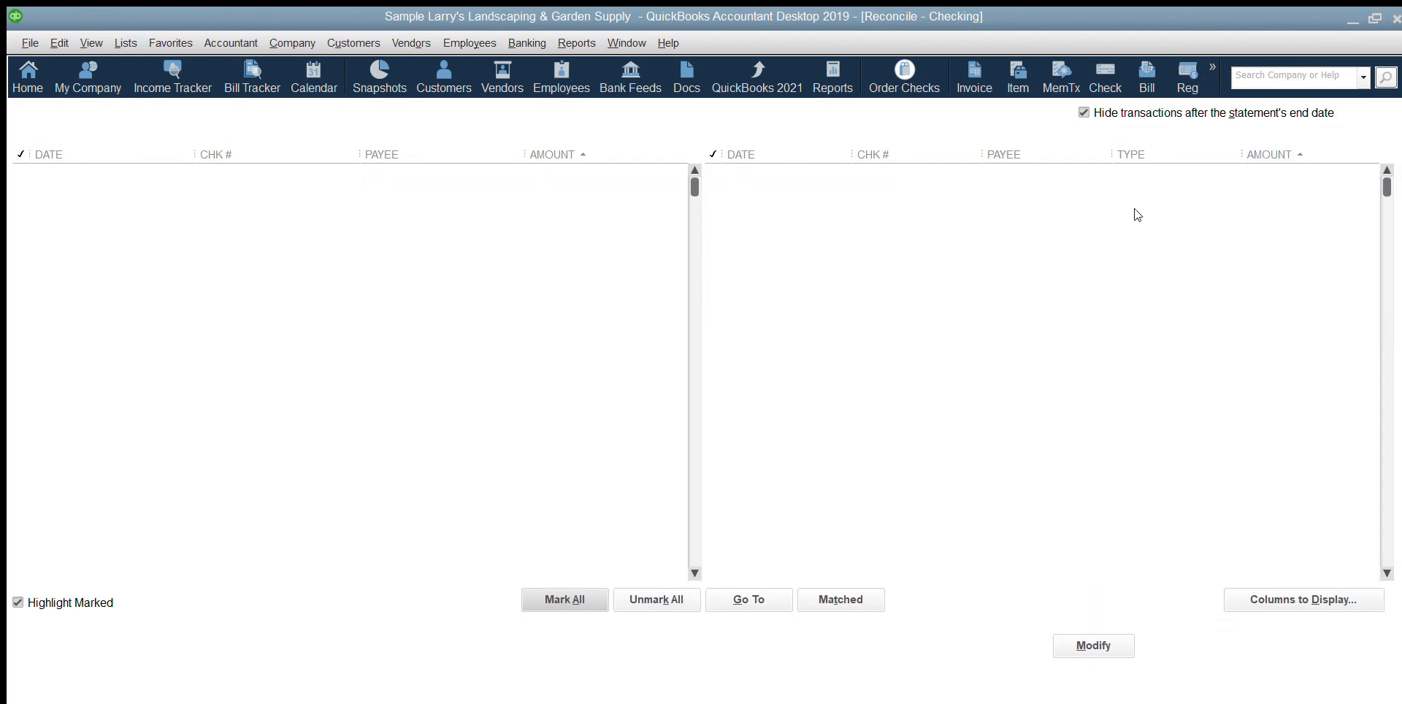
{"action": "key", "text": "Escape"}
{"action": "key", "text": "Escape"}
{"action": "key", "text": "Escape"}
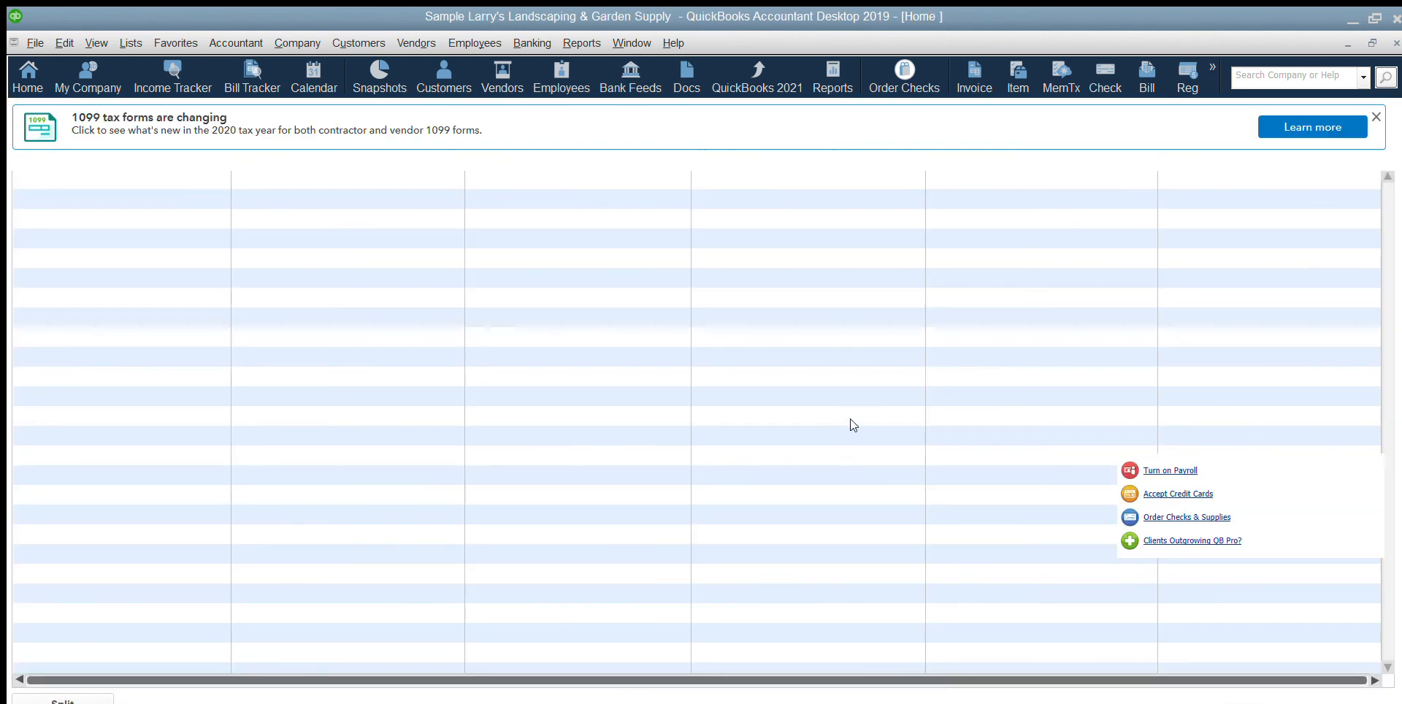